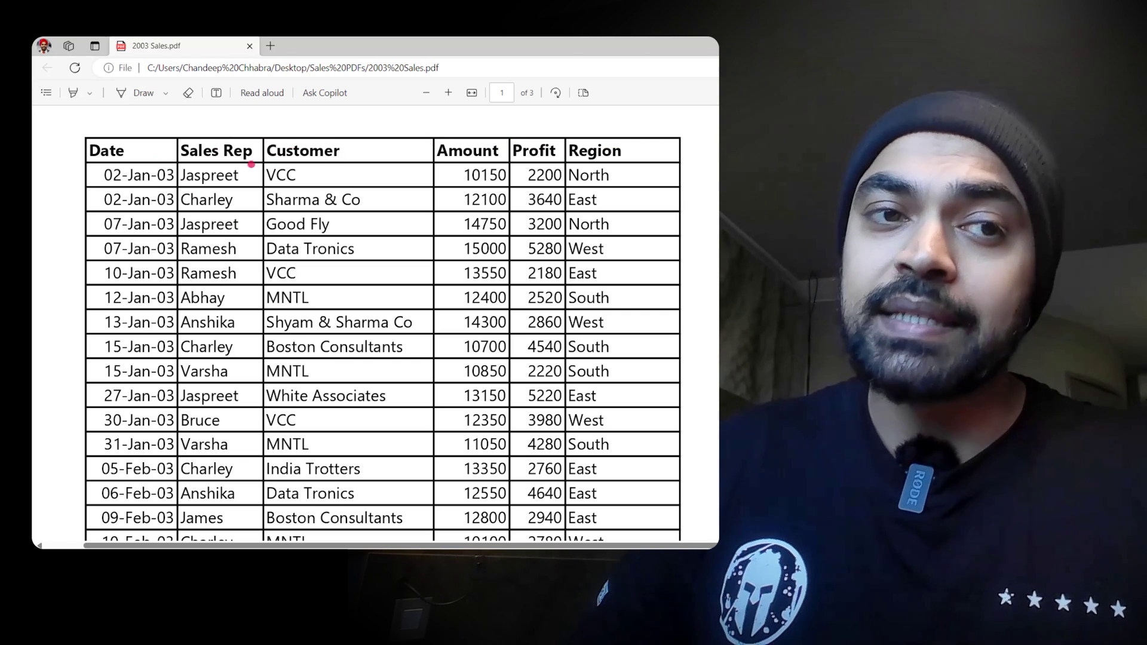
Step: Snap the 2003 Sales.pdf window in Edge beside the blank Excel workbook Book1
{"action": "left_click_drag", "start_coordinate": [141, 161], "coordinate": [179, 243]}
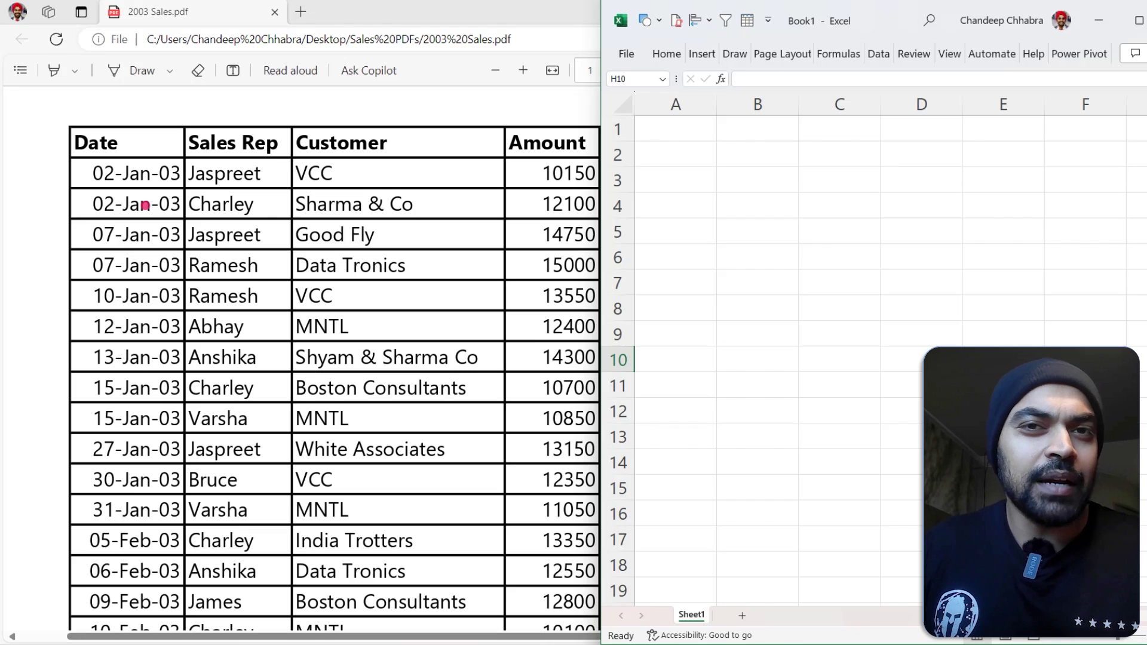
Step: Copy the PDF table rows through 15-Jan-03 and paste them into cell A1 of Book1
{"action": "left_click_drag", "start_coordinate": [76, 142], "coordinate": [346, 415]}
{"action": "right_click", "coordinate": [346, 415]}
{"action": "left_click", "coordinate": [735, 422], "text": "shift"}
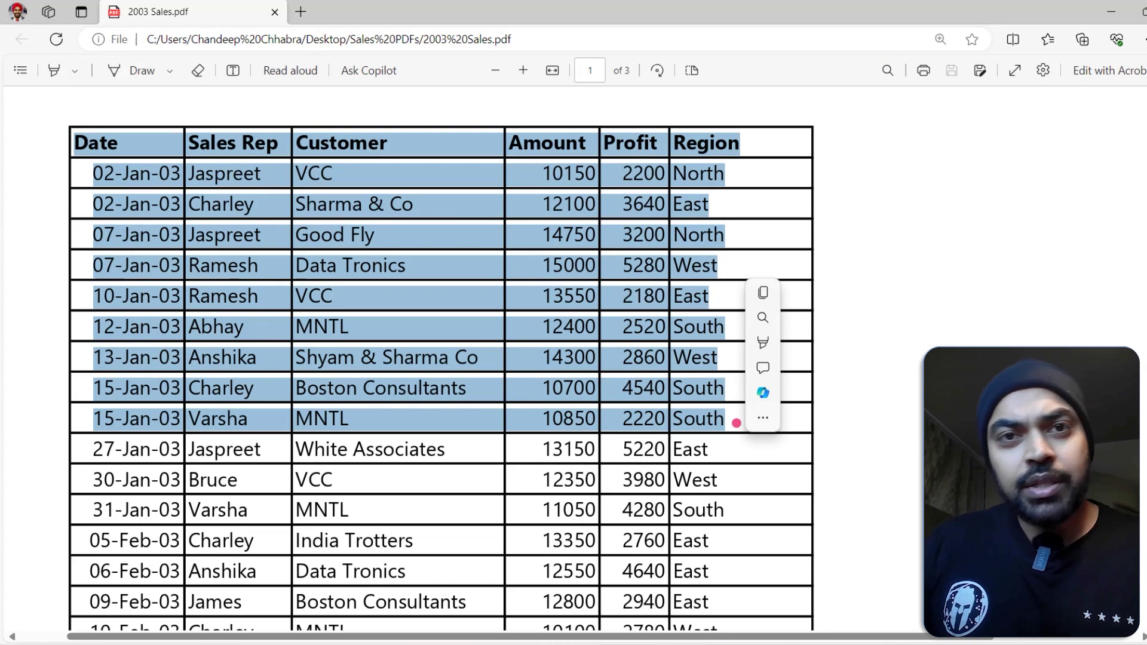
{"action": "key", "text": "ctrl+c"}
{"action": "key", "text": "alt+Tab"}
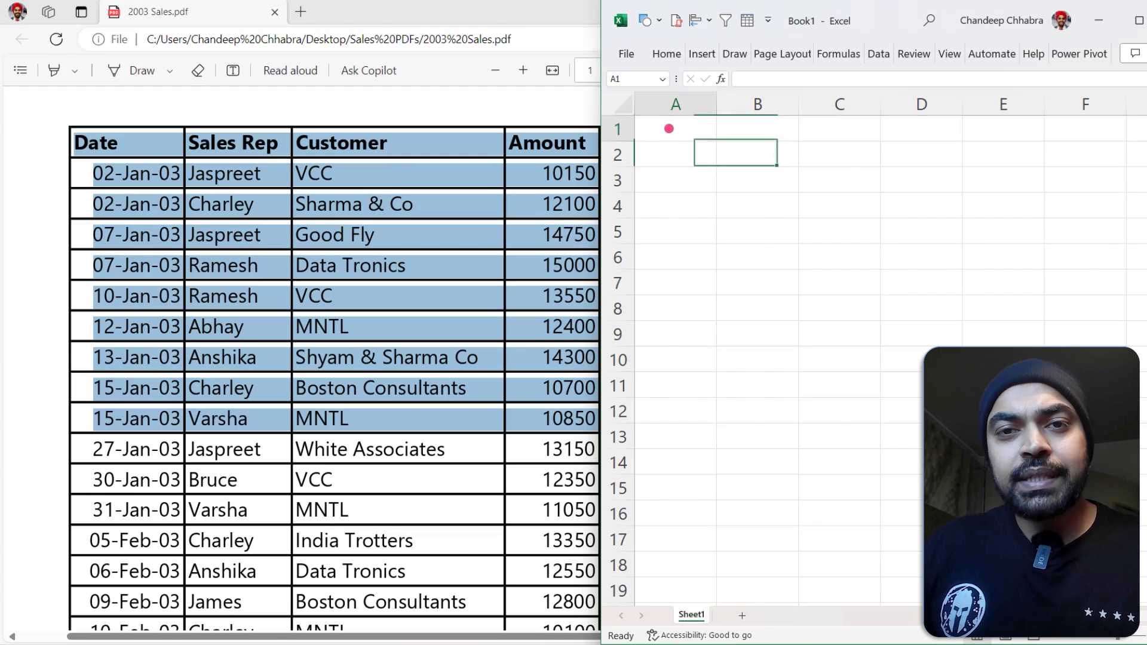
{"action": "left_click", "coordinate": [668, 128]}
{"action": "key", "text": "ctrl+v"}
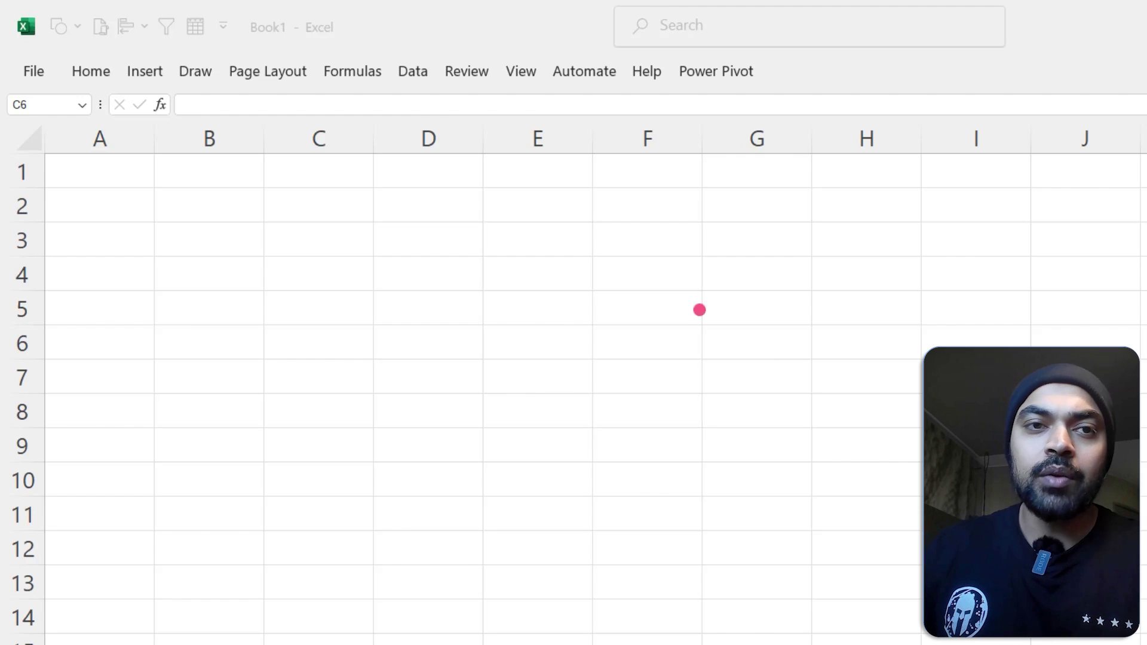
Step: Import the Sales PDFs folder (2003, 2004, 2005 Sales.pdf) From Folder into Power Query Editor
{"action": "left_click", "coordinate": [412, 71]}
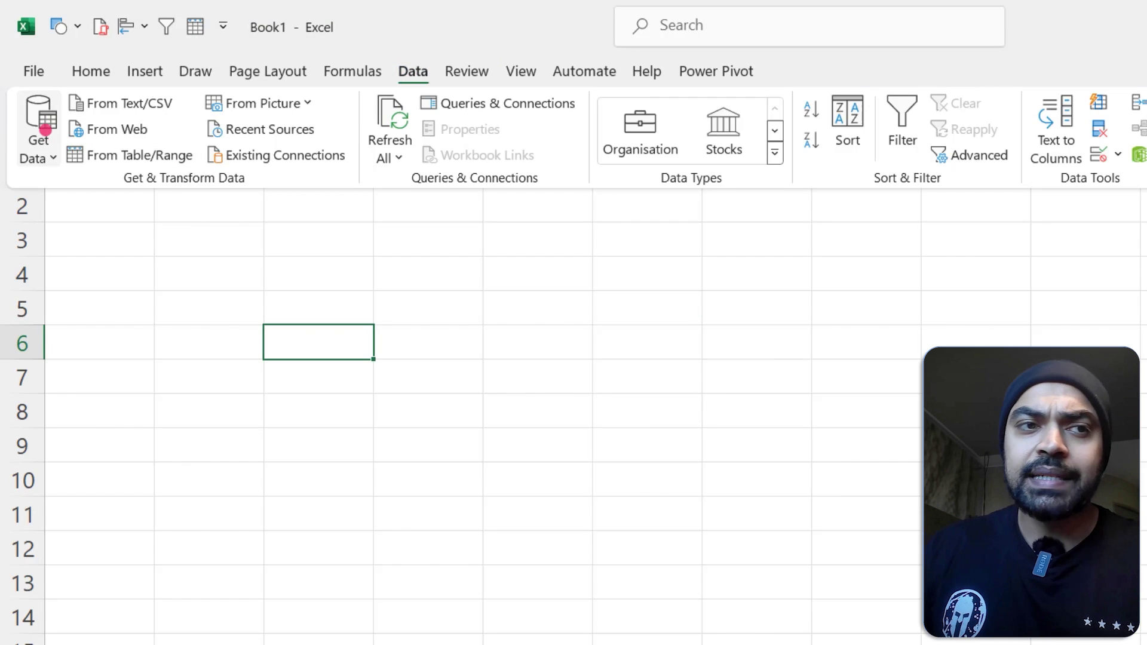
{"action": "left_click", "coordinate": [39, 128]}
{"action": "mouse_move", "coordinate": [120, 192]}
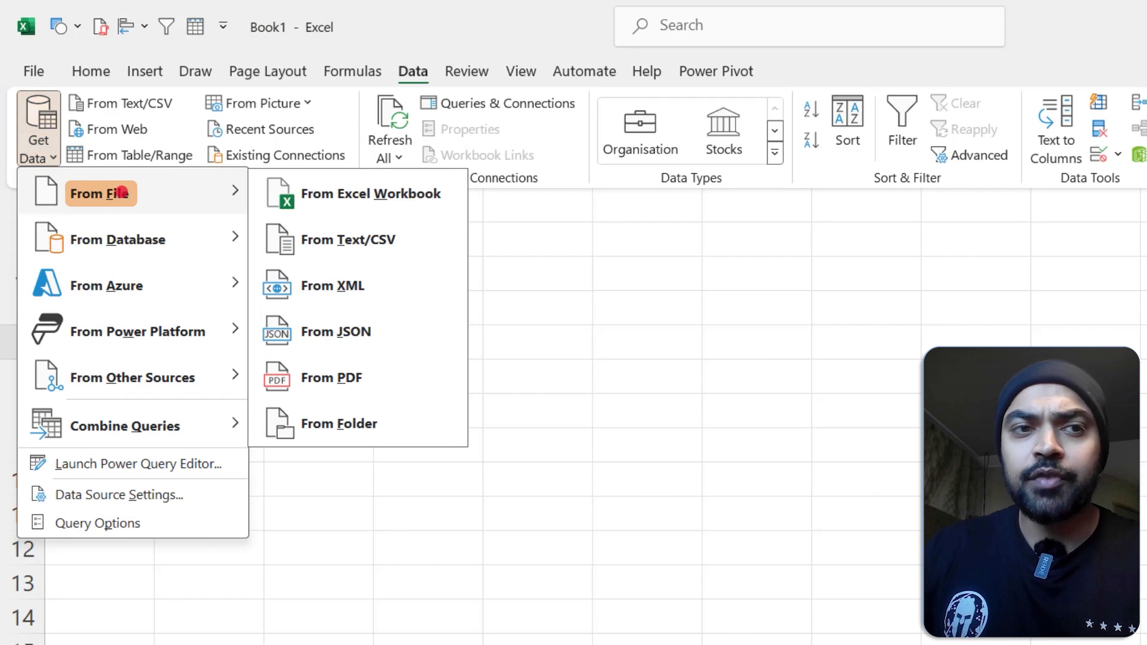
{"action": "left_click", "coordinate": [334, 425]}
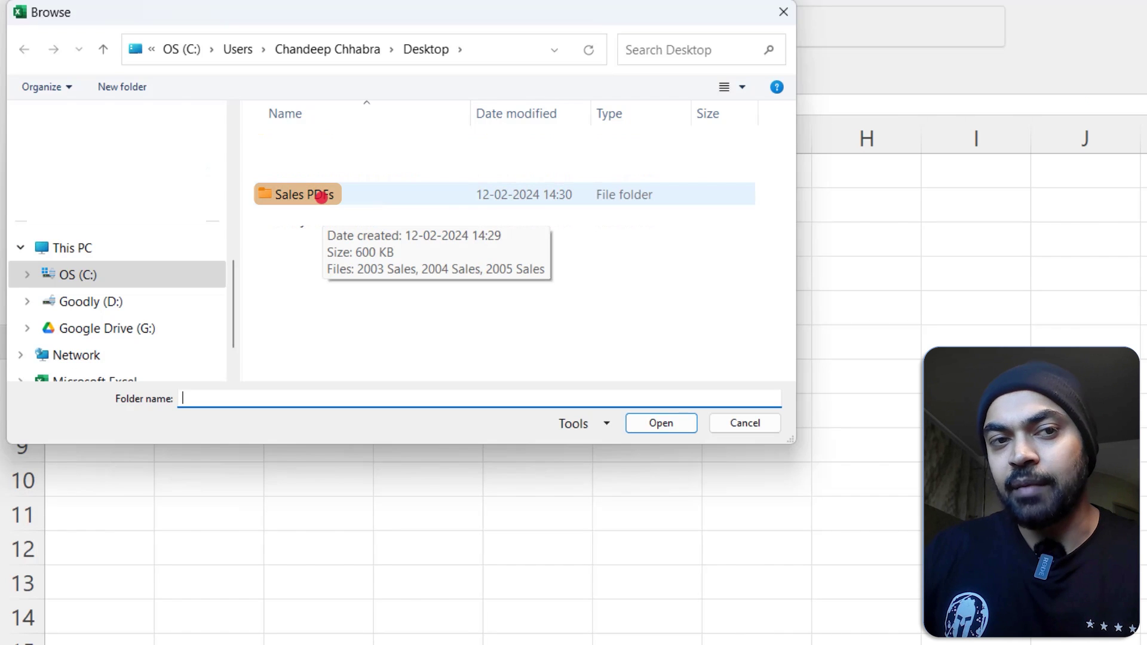
{"action": "double_click", "coordinate": [321, 195]}
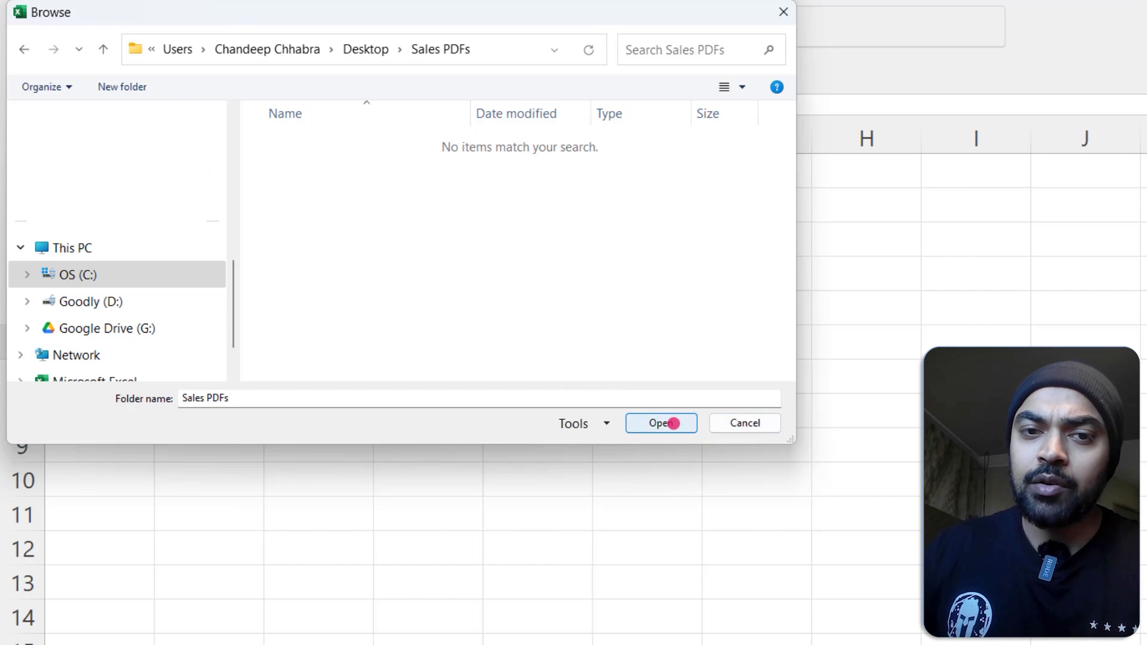
{"action": "left_click", "coordinate": [669, 423]}
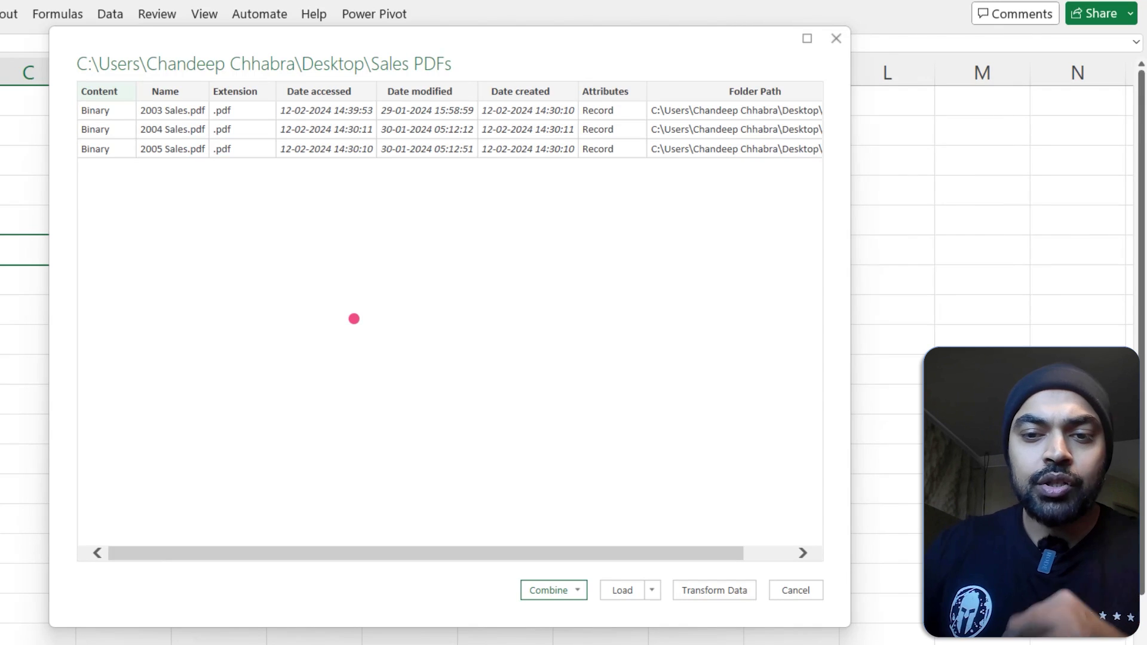
{"action": "left_click", "coordinate": [723, 591]}
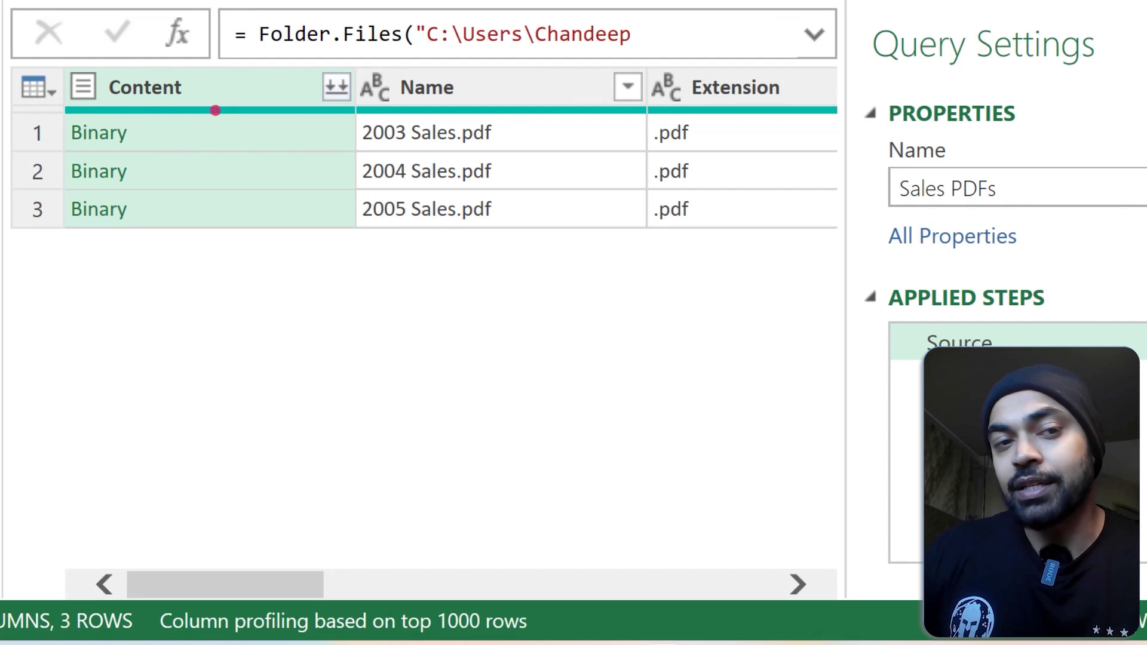
{"action": "left_click", "coordinate": [214, 132]}
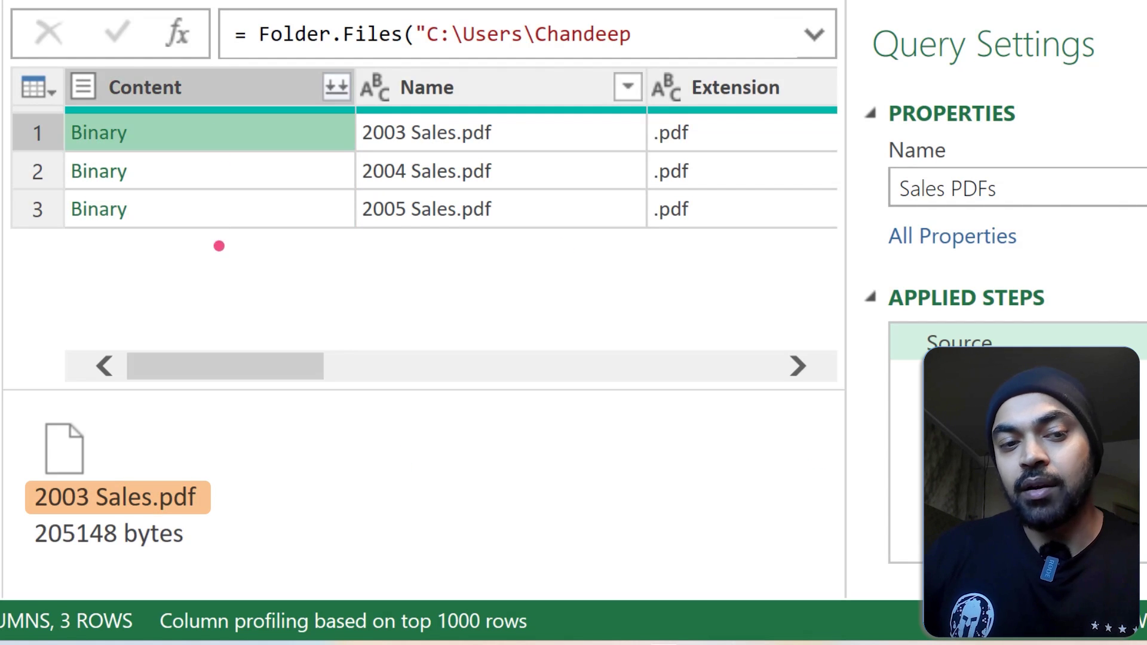
{"action": "left_click", "coordinate": [174, 175]}
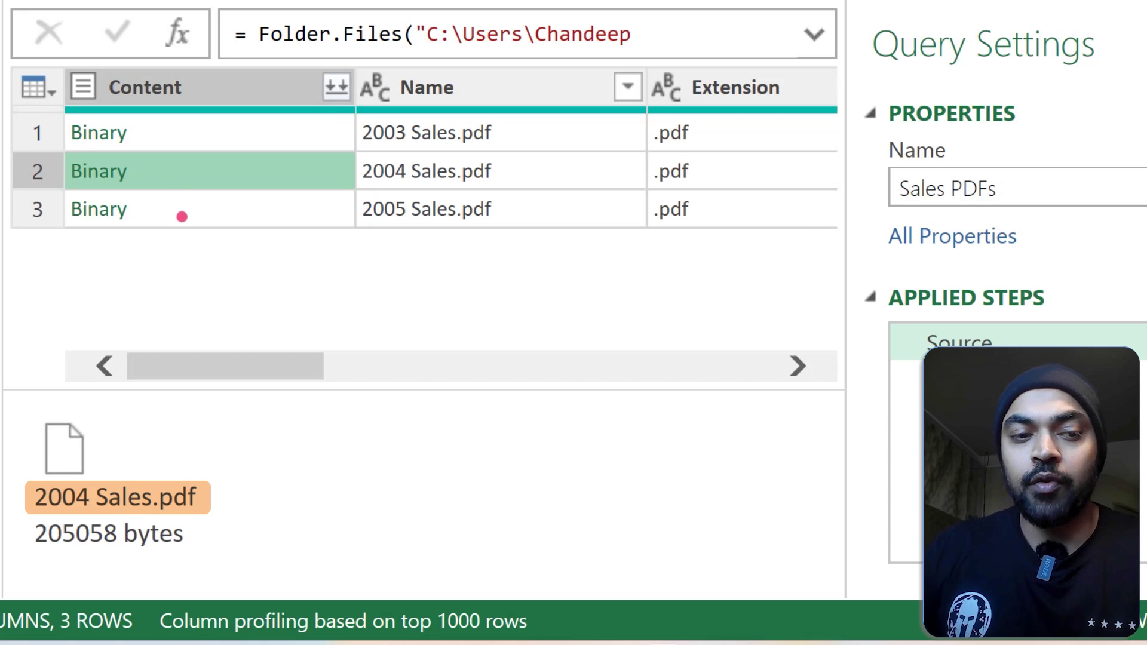
{"action": "left_click", "coordinate": [183, 210]}
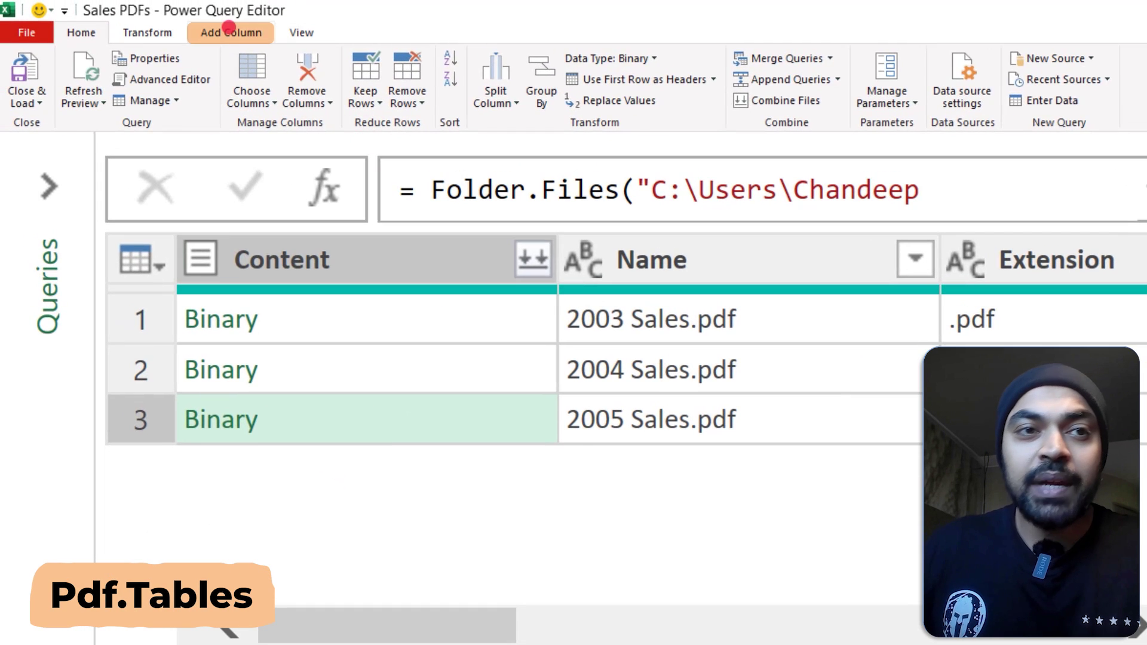
Step: Begin a new custom column formula with Pdf.Tables(
{"action": "left_click", "coordinate": [231, 32]}
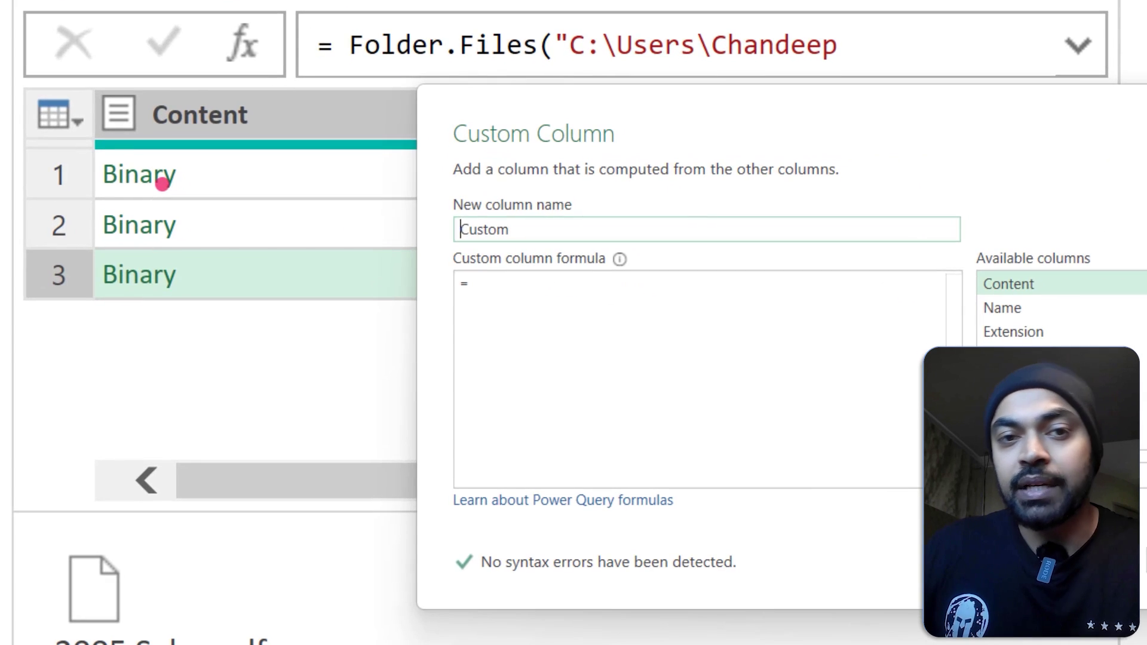
{"action": "left_click", "coordinate": [538, 308]}
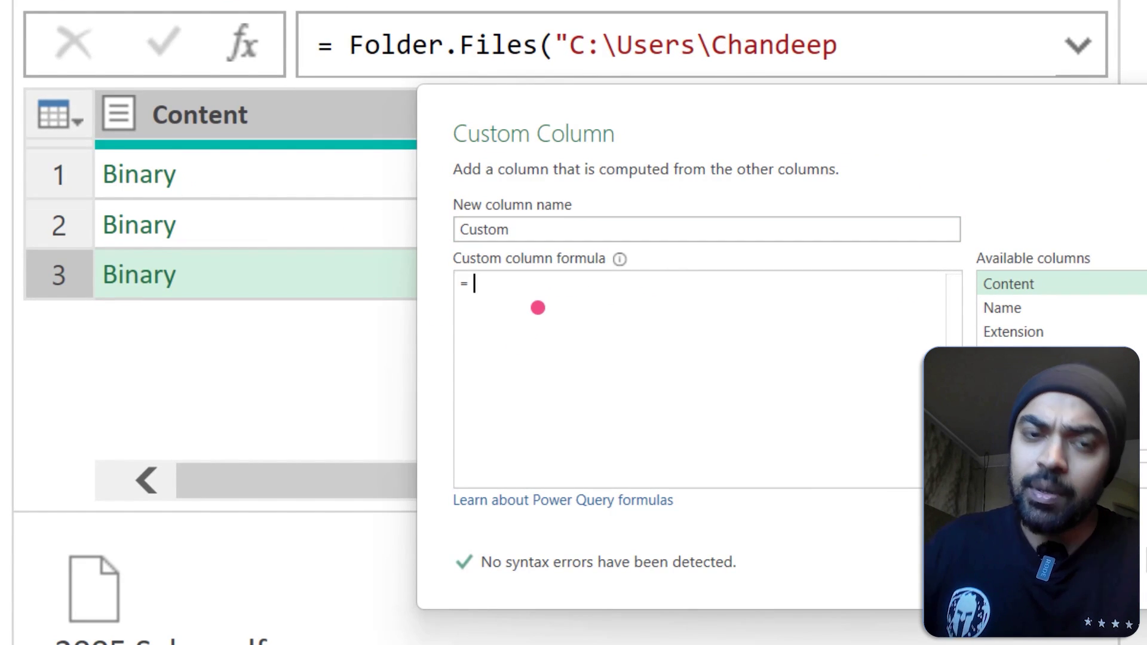
{"action": "type", "text": "pdf"}
{"action": "key", "text": "Tab"}
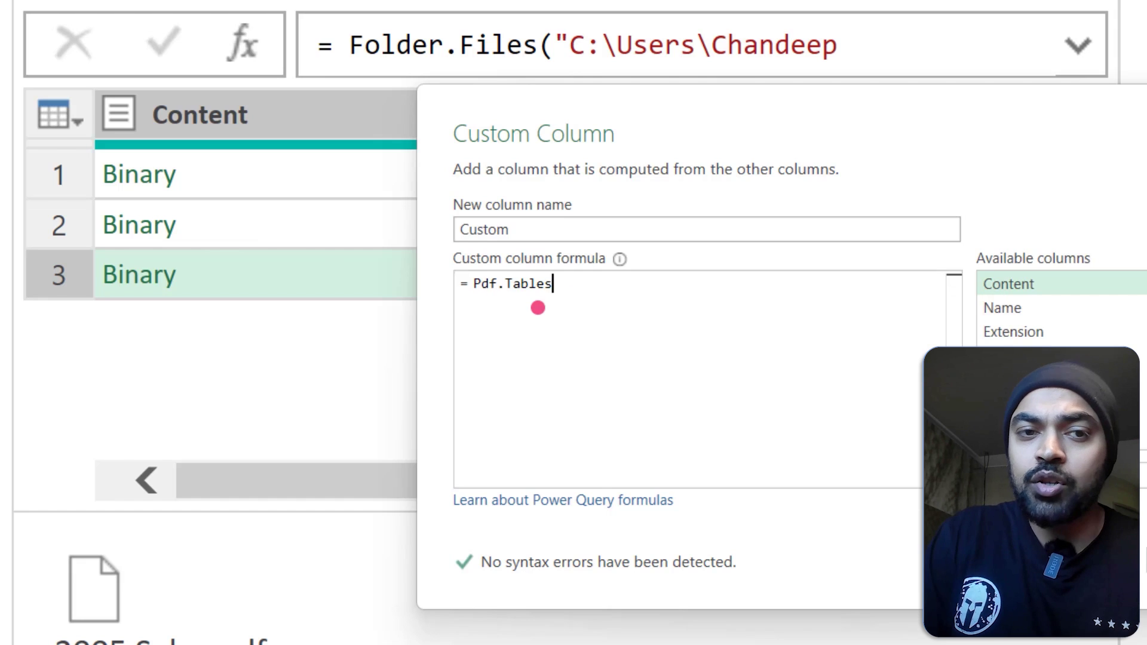
{"action": "type", "text": "("}
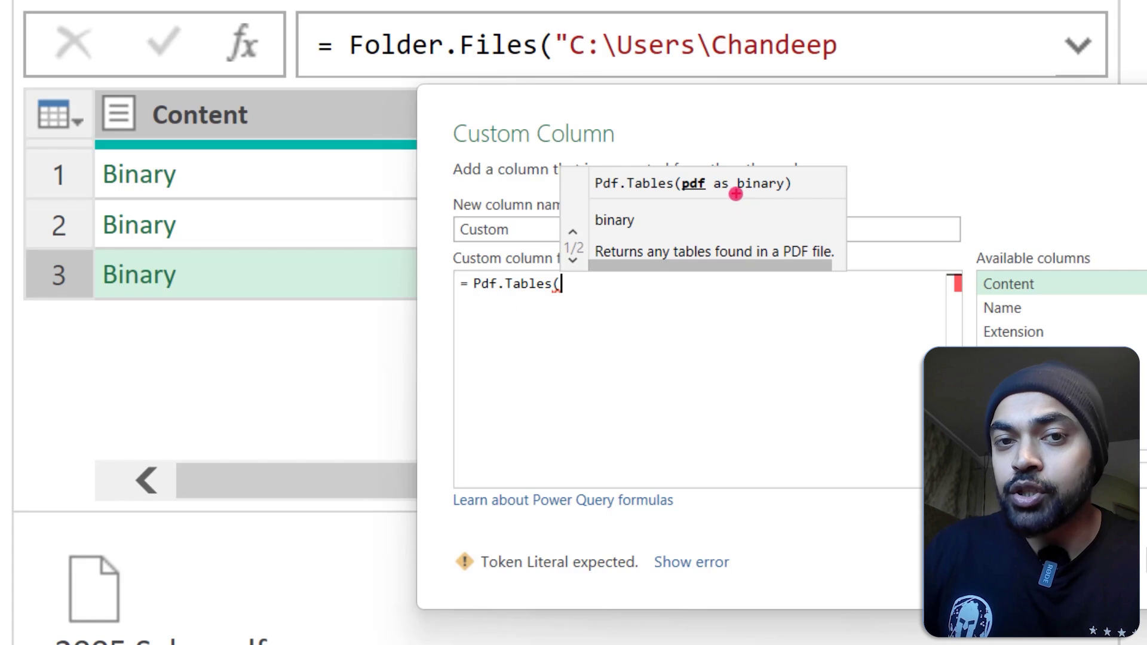
Step: Insert the Content column to complete Pdf.Tables([Content]) and create the Custom column
{"action": "left_click_drag", "start_coordinate": [735, 195], "coordinate": [790, 193]}
{"action": "left_click_drag", "start_coordinate": [209, 177], "coordinate": [251, 160]}
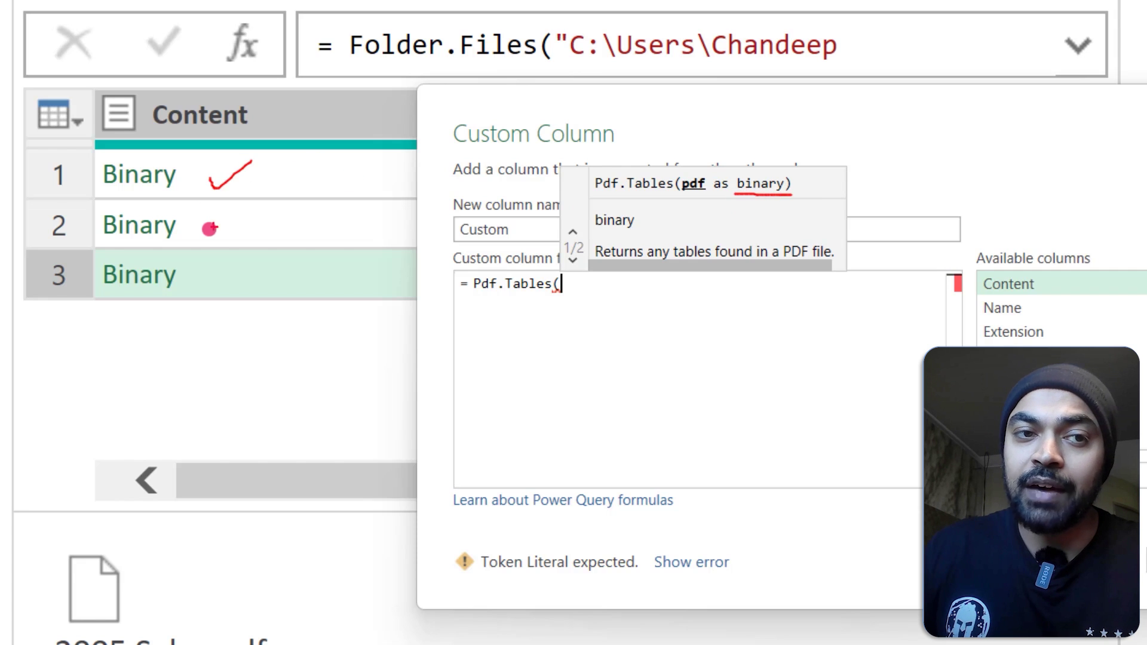
{"action": "left_click_drag", "start_coordinate": [203, 228], "coordinate": [255, 214]}
{"action": "left_click_drag", "start_coordinate": [224, 276], "coordinate": [277, 256]}
{"action": "left_click_drag", "start_coordinate": [250, 79], "coordinate": [144, 120]}
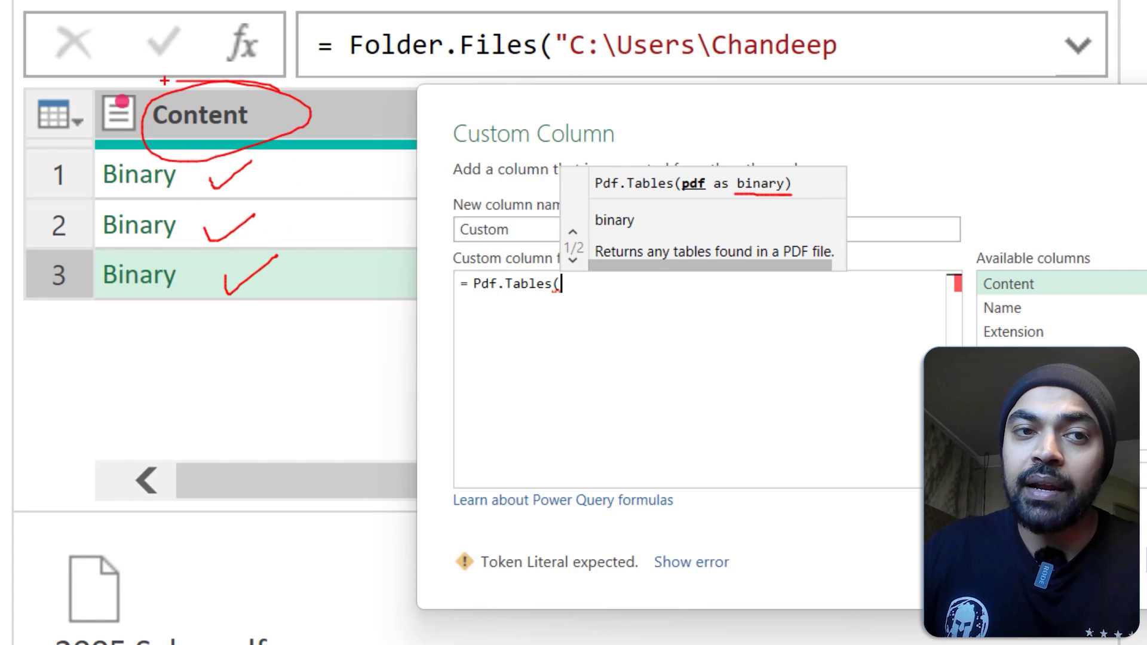
{"action": "left_click_drag", "start_coordinate": [246, 128], "coordinate": [449, 317]}
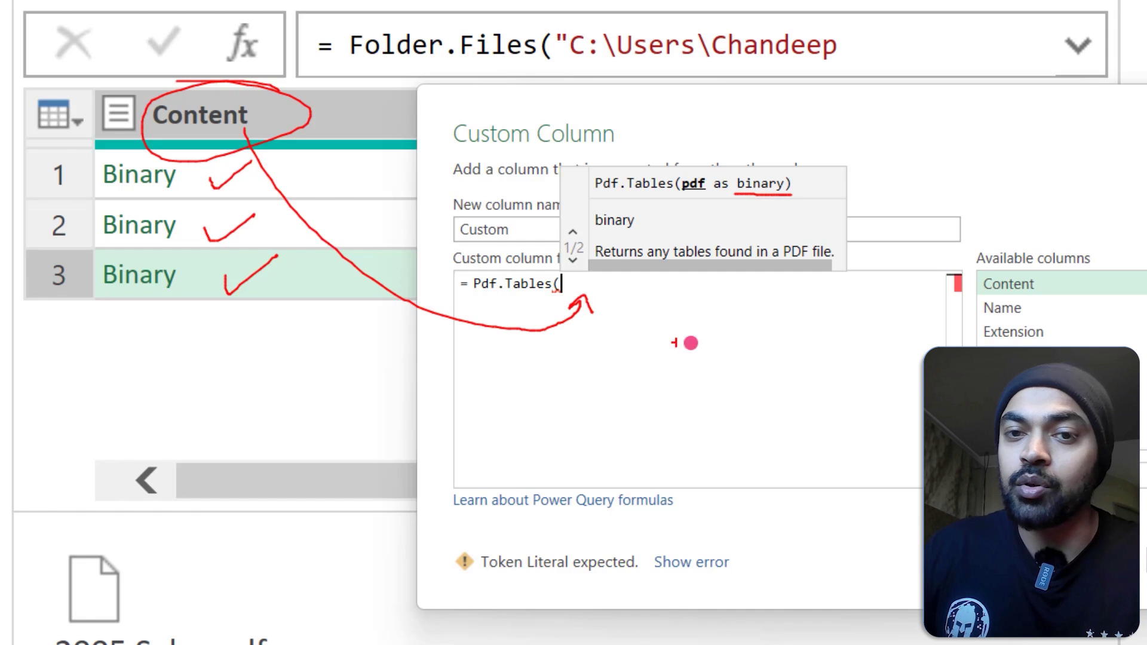
{"action": "key", "text": "Escape"}
{"action": "double_click", "coordinate": [659, 267]}
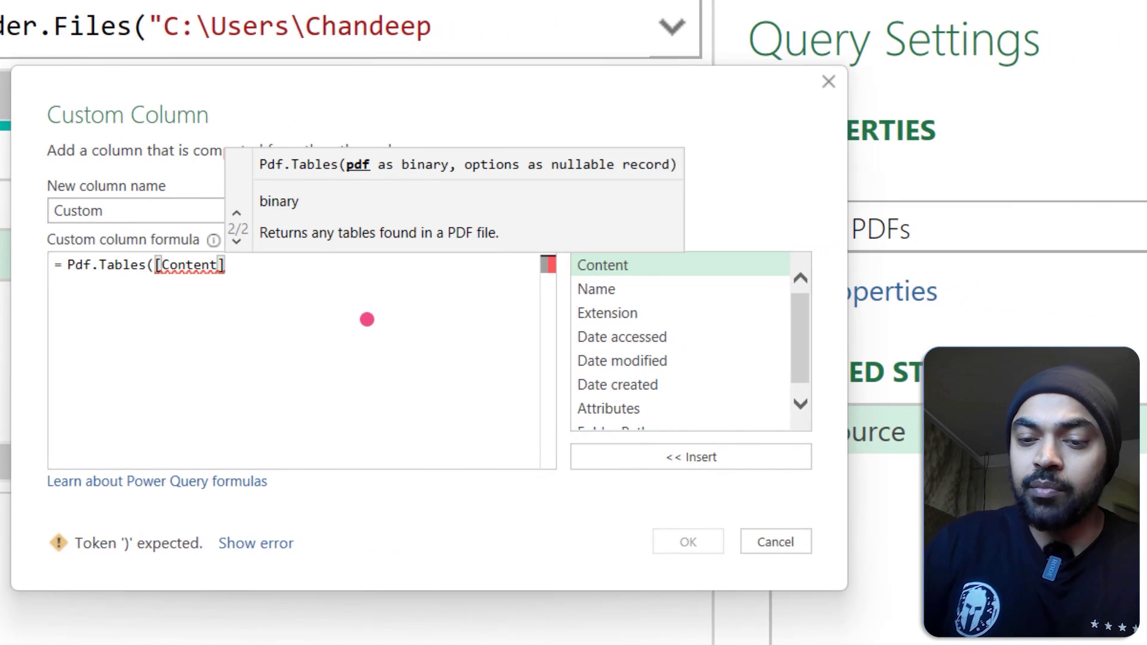
{"action": "type", "text": ")"}
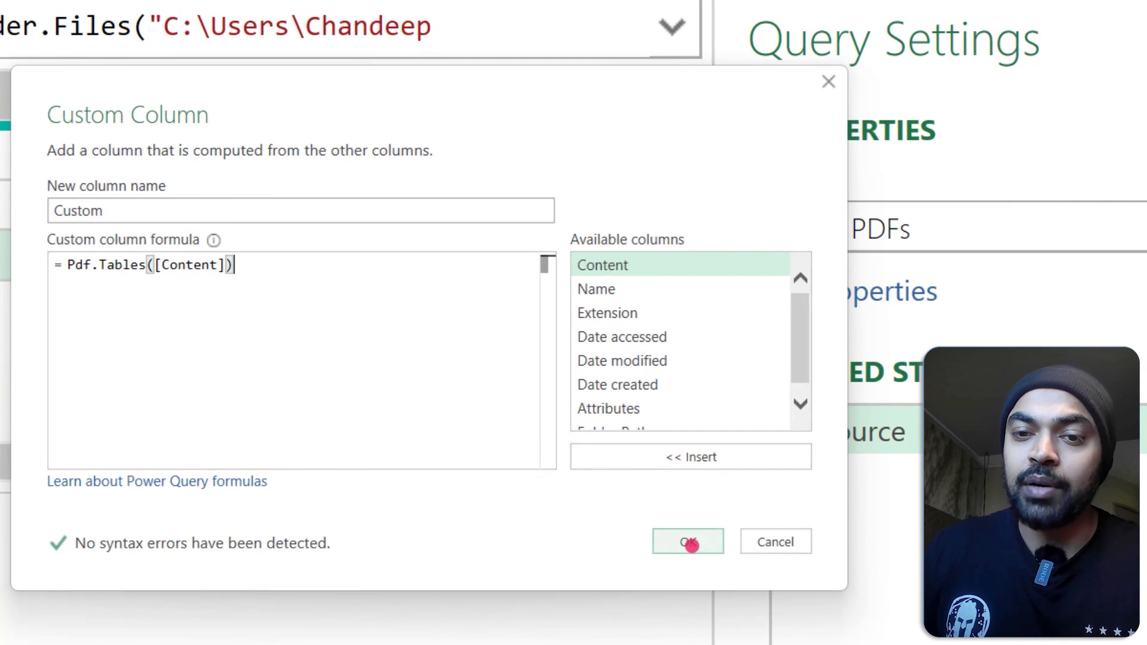
{"action": "left_click", "coordinate": [688, 542]}
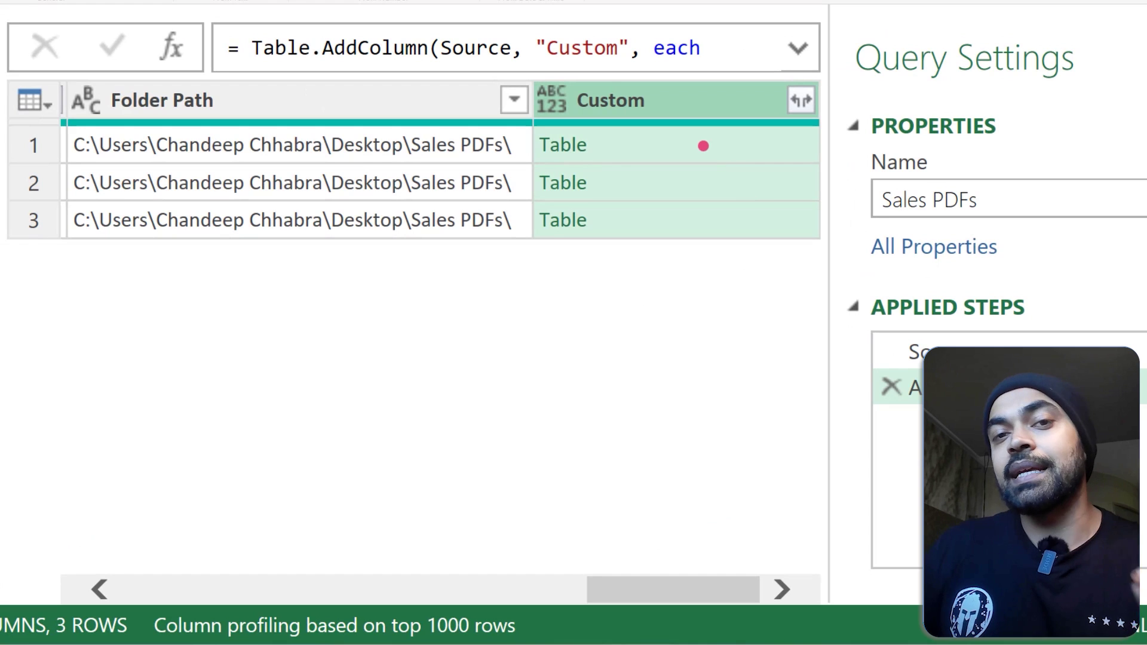
Step: Preview the tables found in each of the three PDFs, then bring up the Custom column's expand options
{"action": "left_click", "coordinate": [703, 146]}
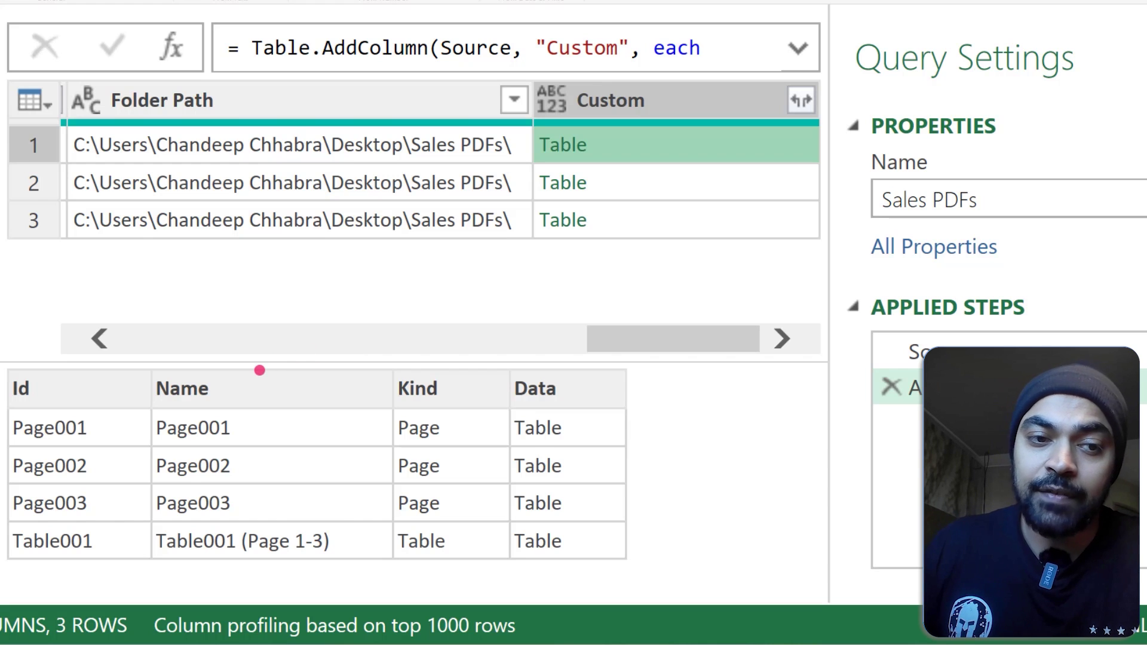
{"action": "left_click_drag", "start_coordinate": [154, 413], "coordinate": [241, 523]}
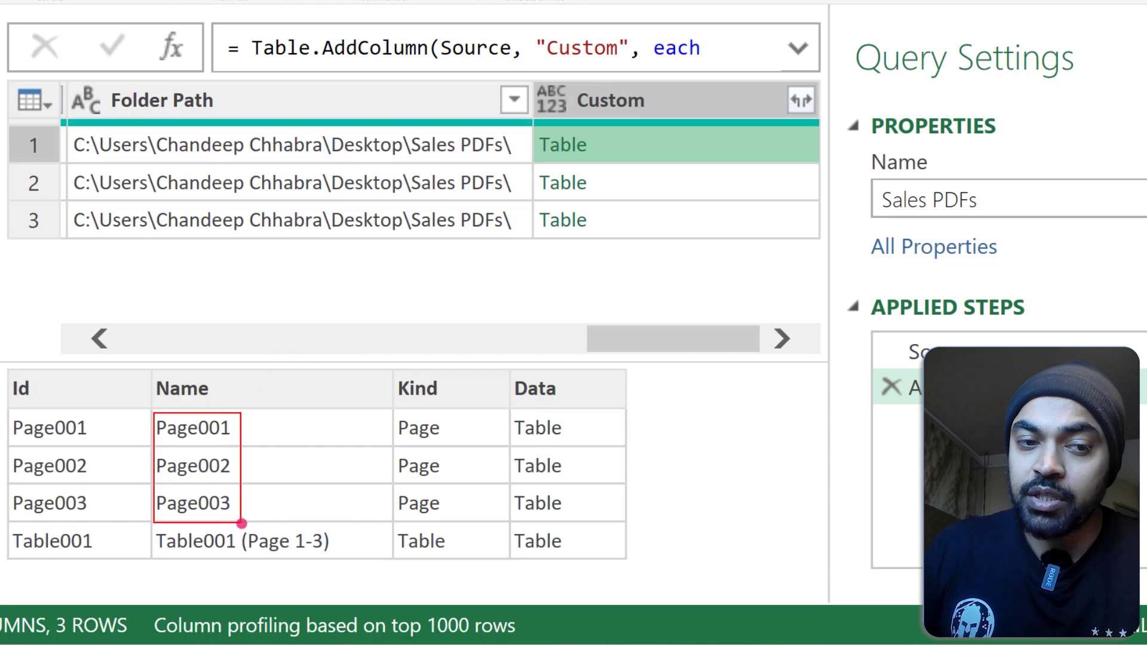
{"action": "mouse_move", "coordinate": [556, 405]}
{"action": "left_mouse_down"}
{"action": "mouse_move", "coordinate": [594, 504]}
{"action": "mouse_move", "coordinate": [570, 517]}
{"action": "left_mouse_up"}
{"action": "left_click_drag", "start_coordinate": [334, 546], "coordinate": [344, 530]}
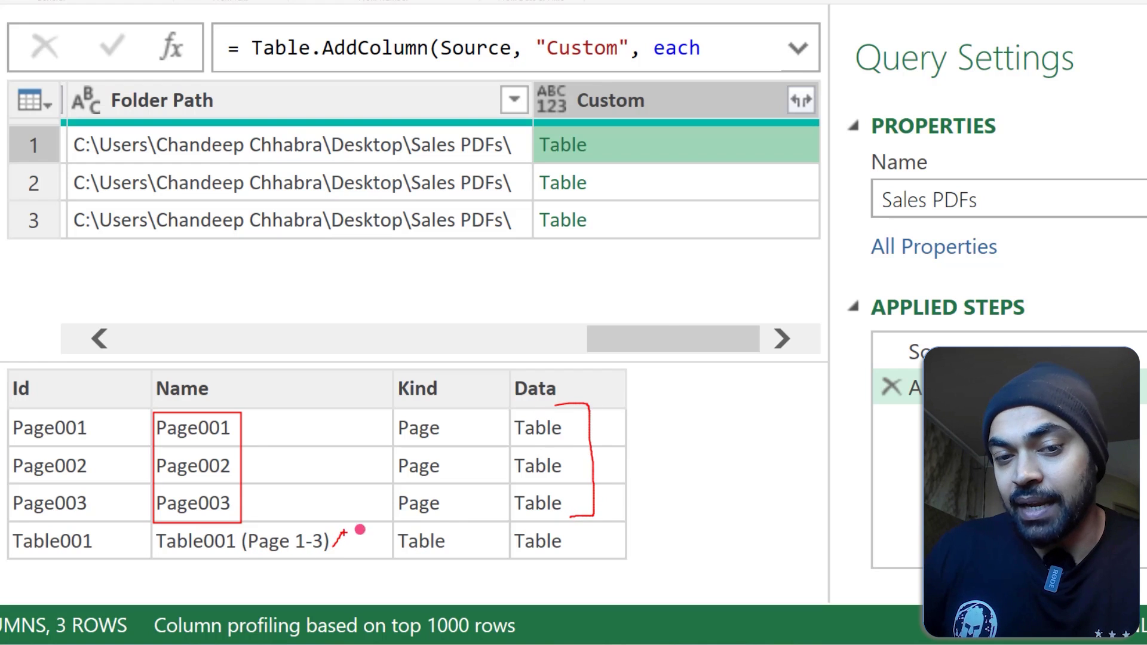
{"action": "key", "text": "Escape"}
{"action": "left_click", "coordinate": [619, 187]}
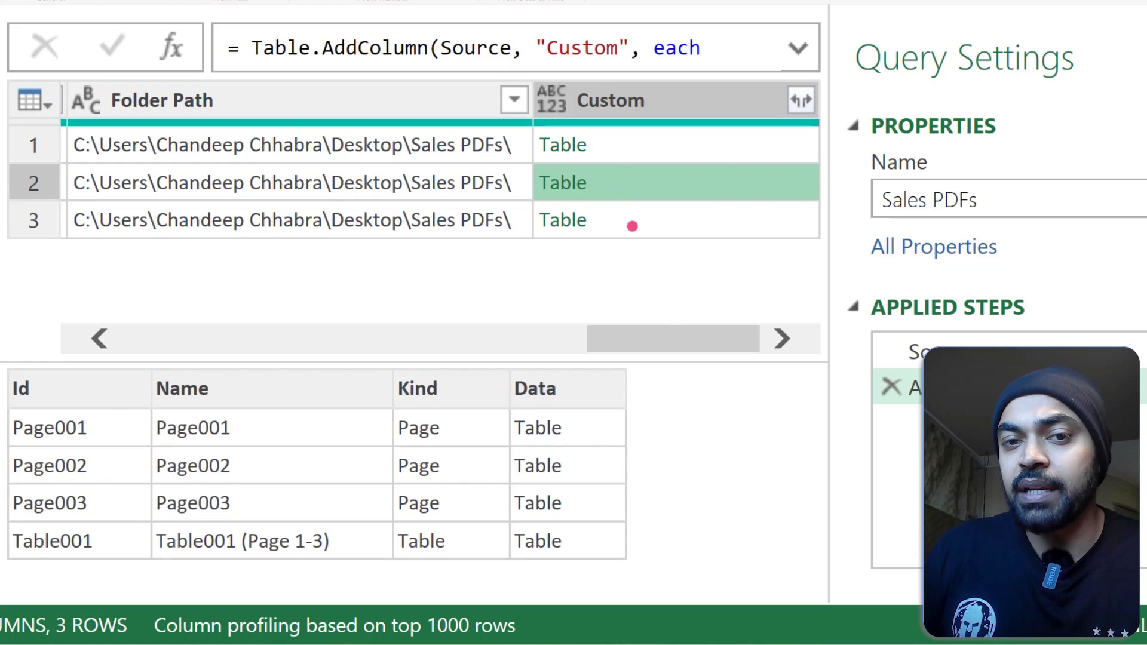
{"action": "left_click", "coordinate": [632, 226]}
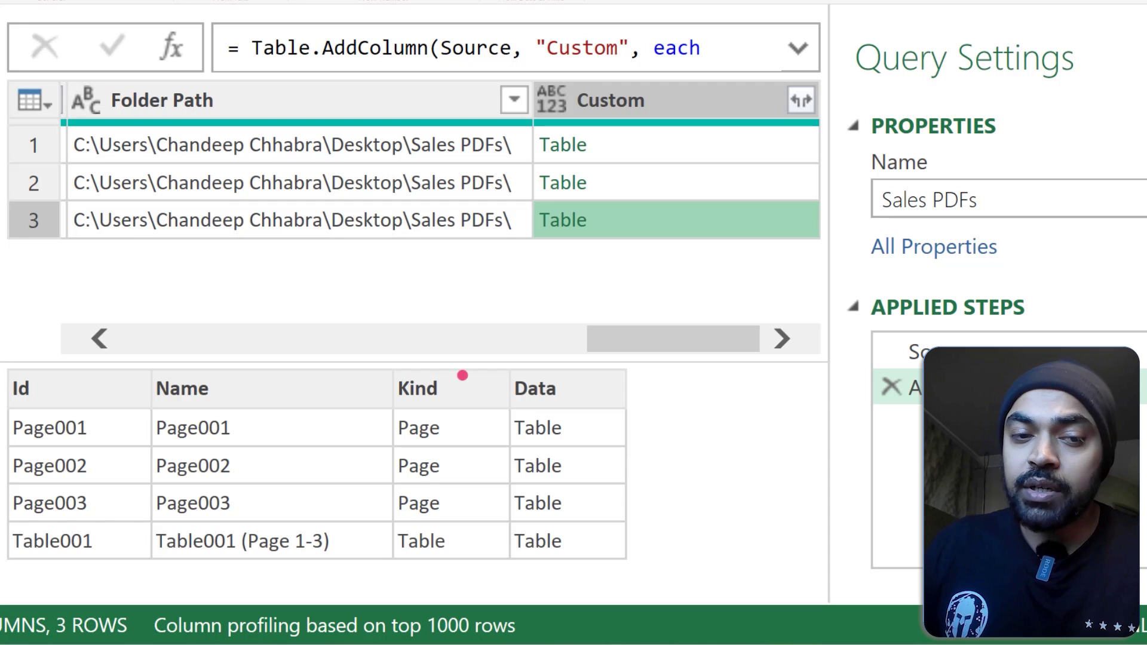
{"action": "left_click", "coordinate": [740, 95]}
{"action": "left_click", "coordinate": [803, 100]}
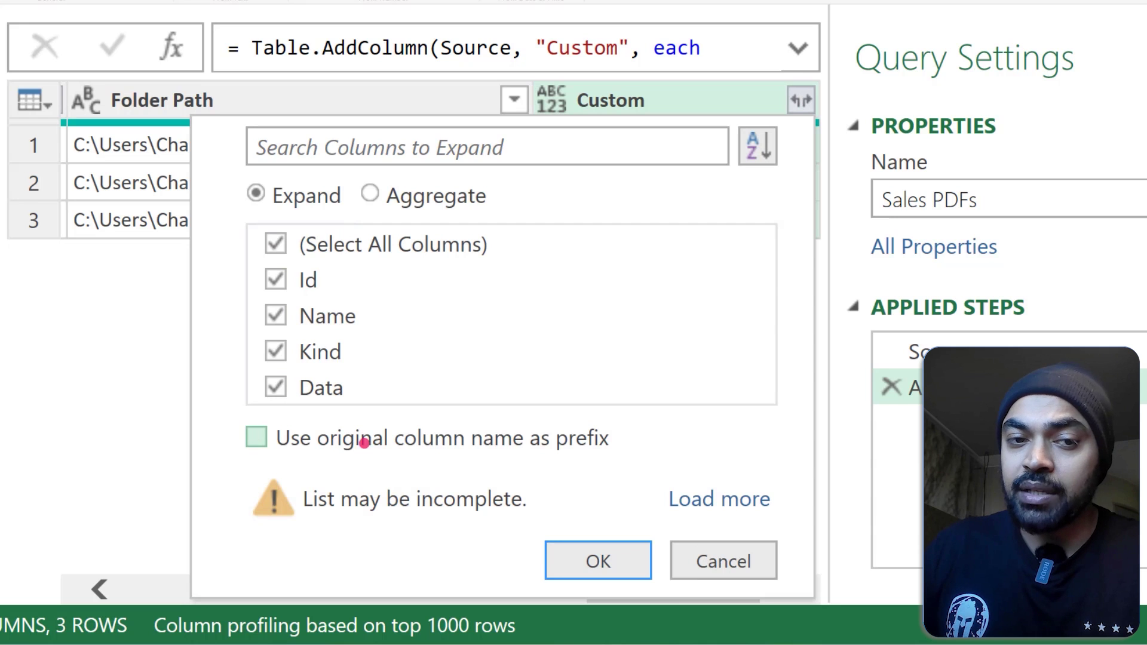
Step: Expand the Custom column without a name prefix into Id, Name.1, Kind and Data
{"action": "left_click", "coordinate": [361, 439]}
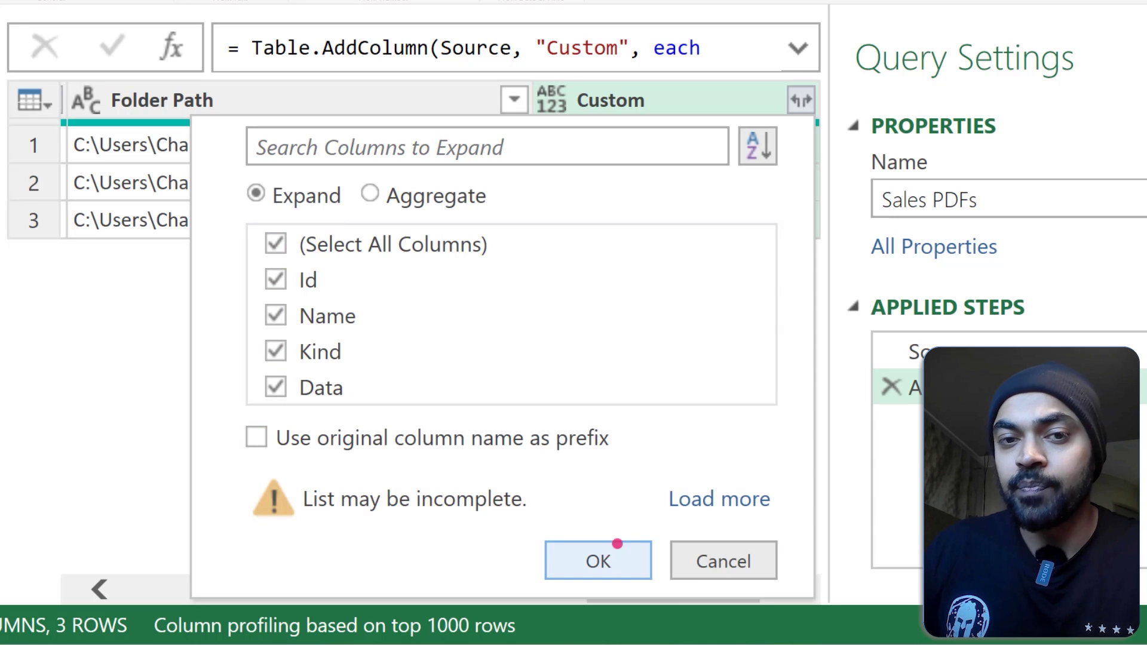
{"action": "left_click", "coordinate": [598, 560]}
{"action": "left_click_drag", "start_coordinate": [548, 594], "coordinate": [747, 403]}
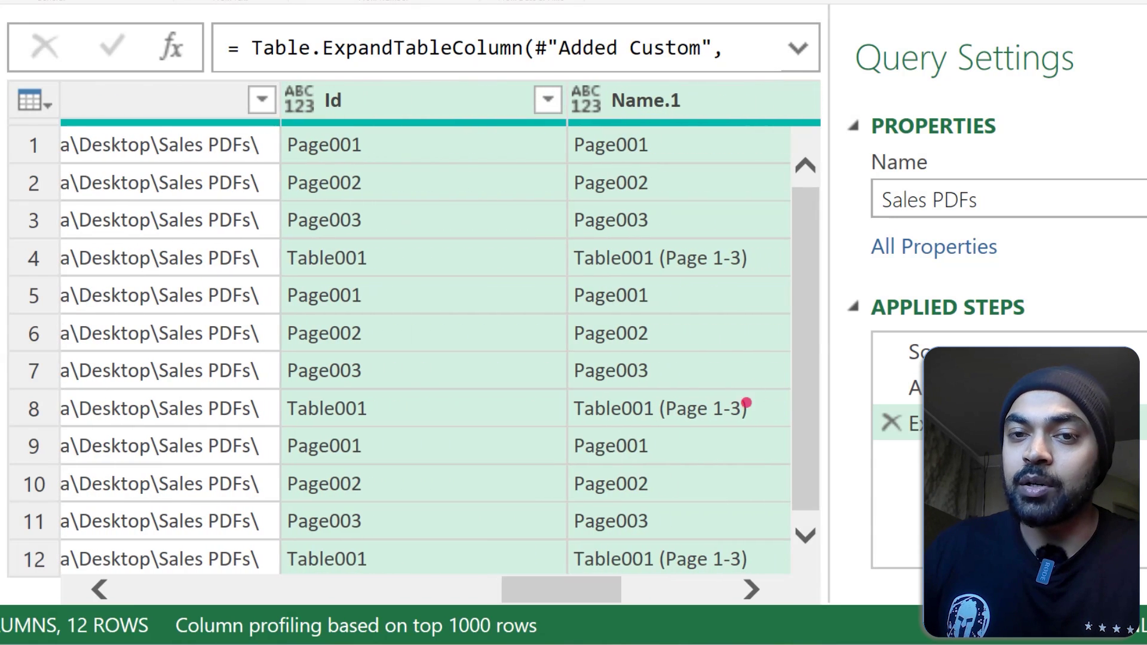
{"action": "left_click_drag", "start_coordinate": [837, 335], "coordinate": [905, 302]}
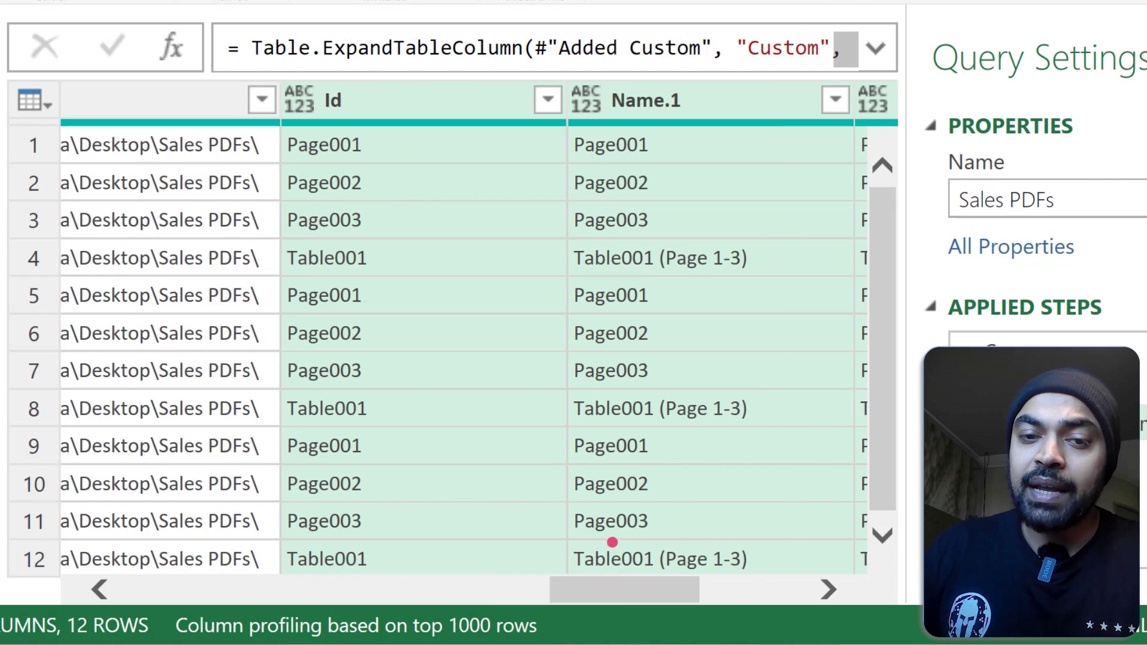
{"action": "left_click_drag", "start_coordinate": [617, 581], "coordinate": [729, 575]}
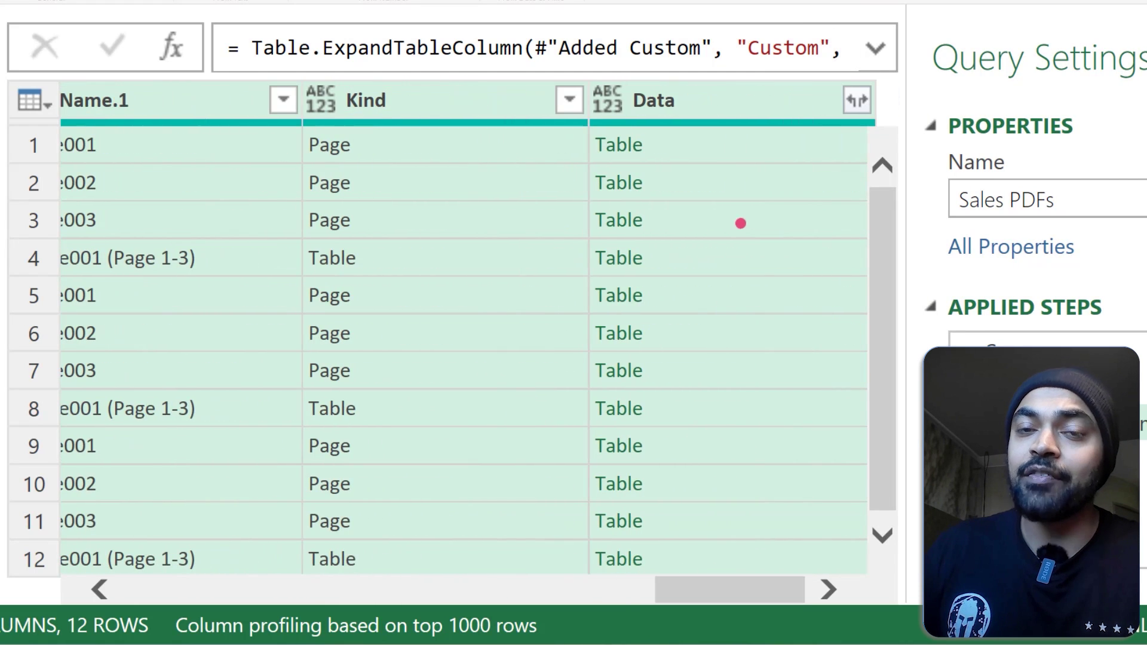
Step: Preview row 1's Data table and mark the Page versus Table entries in Kind
{"action": "left_click", "coordinate": [735, 145]}
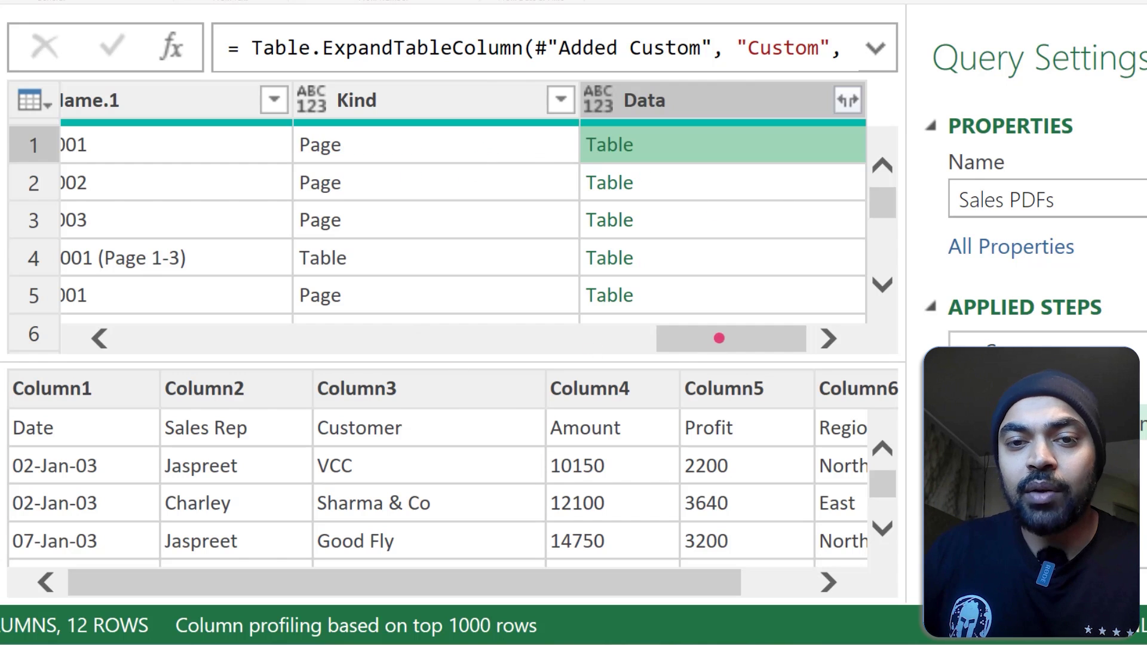
{"action": "left_click_drag", "start_coordinate": [718, 338], "coordinate": [185, 376]}
{"action": "left_click_drag", "start_coordinate": [602, 365], "coordinate": [222, 358]}
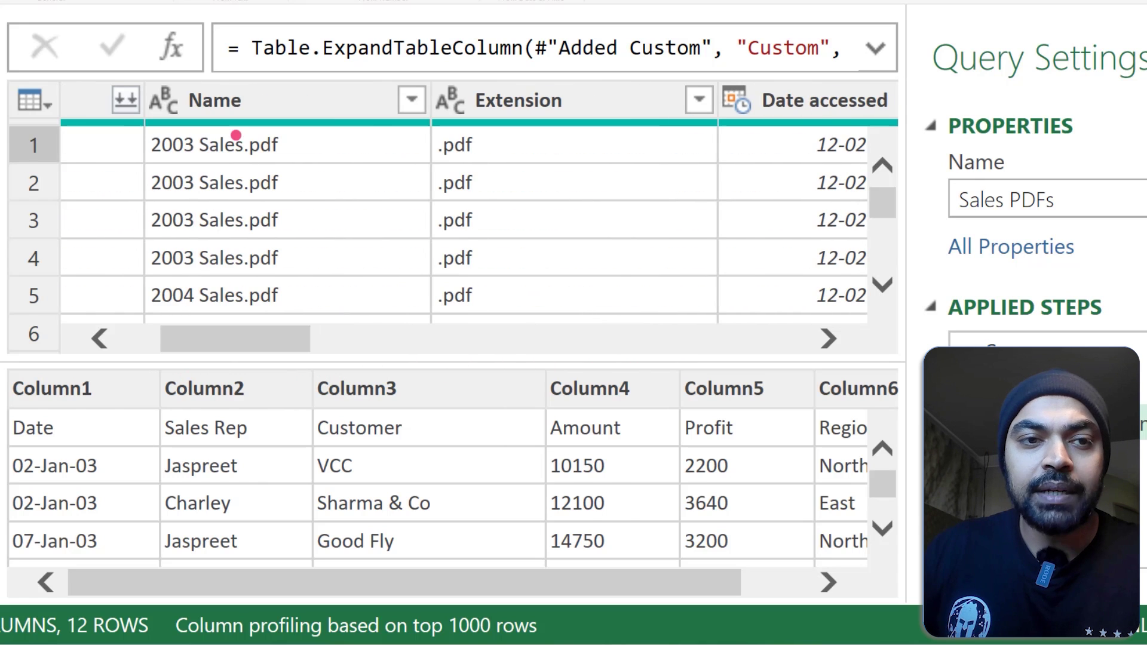
{"action": "mouse_move", "coordinate": [137, 138]}
{"action": "left_mouse_down"}
{"action": "mouse_move", "coordinate": [287, 274]}
{"action": "mouse_move", "coordinate": [290, 263]}
{"action": "left_mouse_up"}
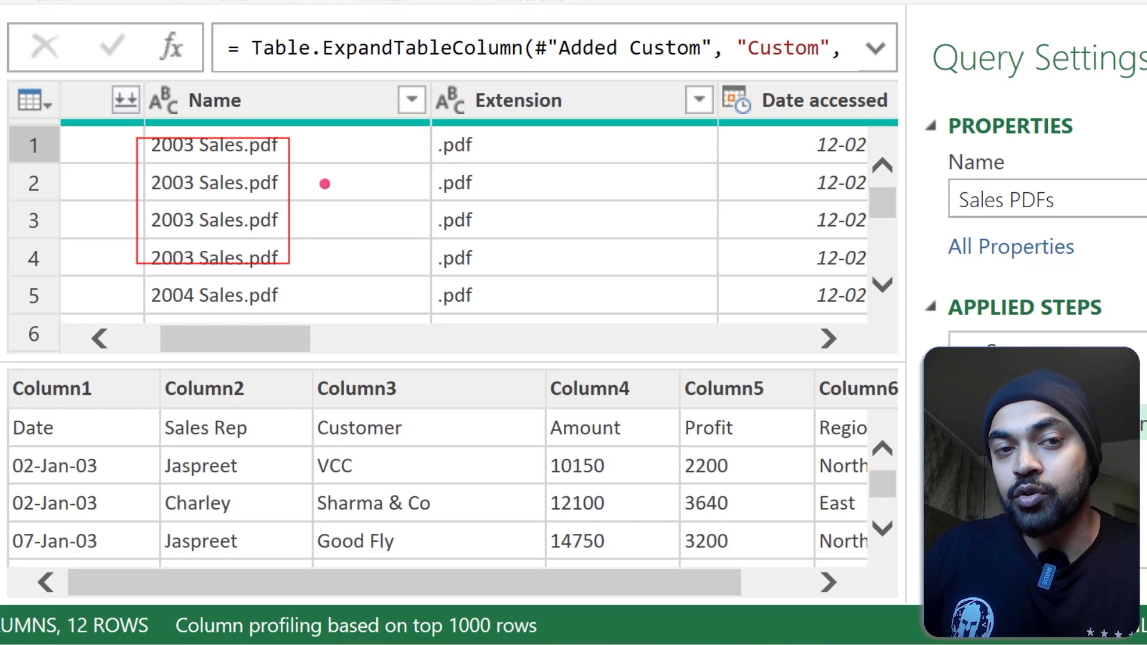
{"action": "mouse_move", "coordinate": [274, 336]}
{"action": "left_mouse_down"}
{"action": "mouse_move", "coordinate": [788, 304]}
{"action": "mouse_move", "coordinate": [776, 286]}
{"action": "left_mouse_up"}
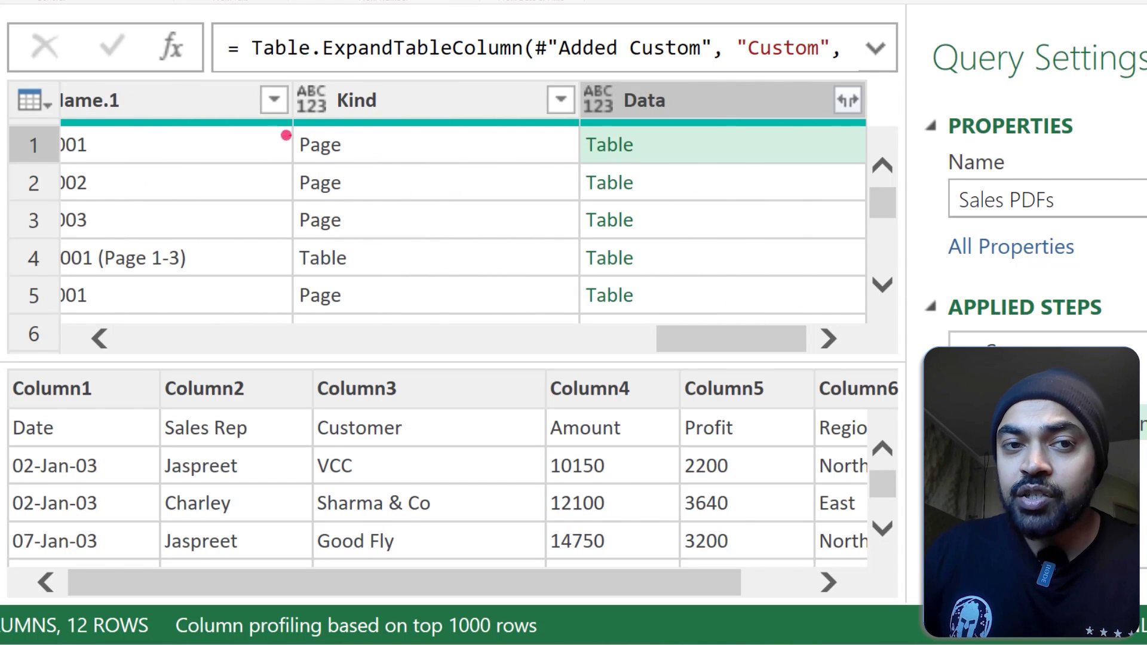
{"action": "left_click_drag", "start_coordinate": [277, 131], "coordinate": [372, 236]}
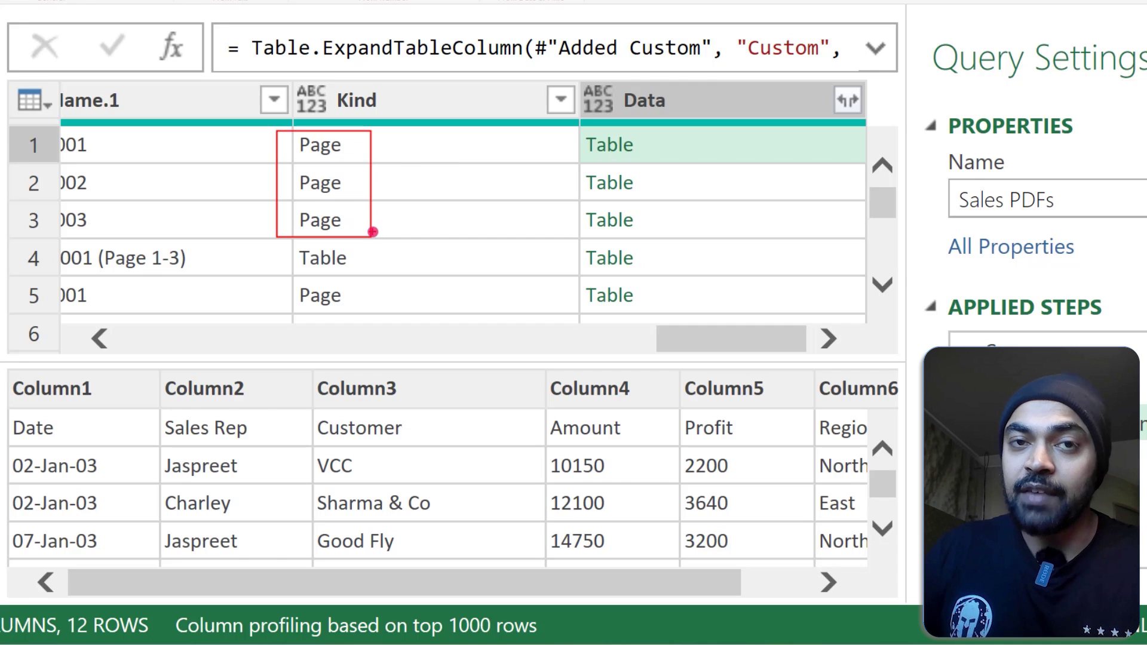
{"action": "left_click_drag", "start_coordinate": [358, 264], "coordinate": [381, 242]}
{"action": "key", "text": "e"}
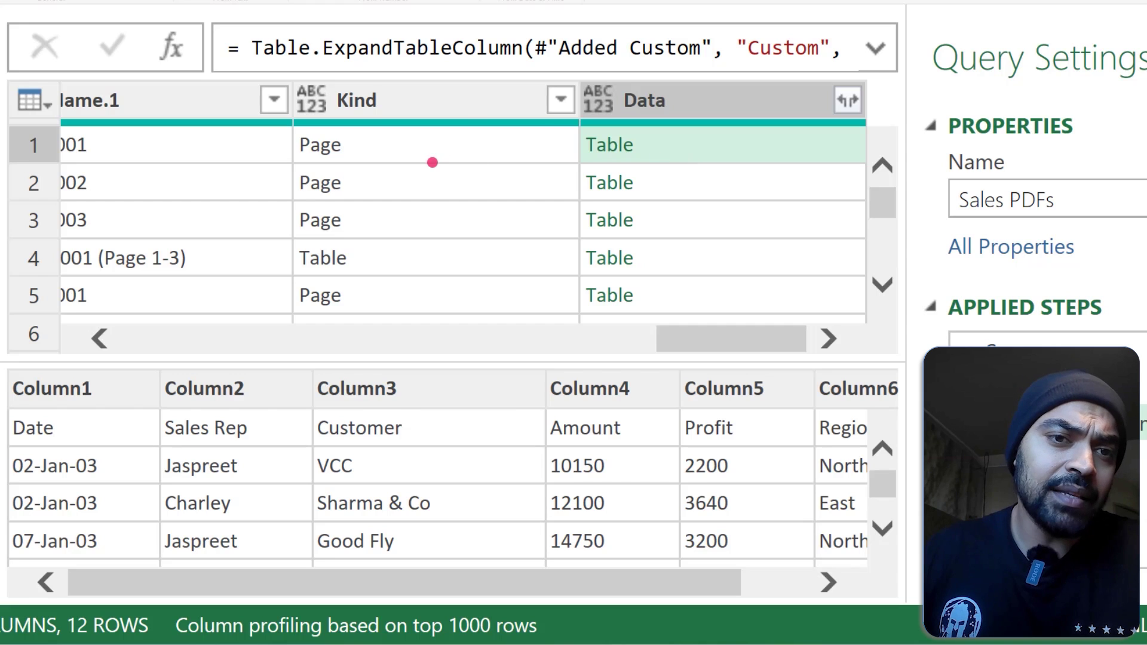
{"action": "left_click_drag", "start_coordinate": [349, 150], "coordinate": [364, 139]}
{"action": "left_click_drag", "start_coordinate": [355, 186], "coordinate": [372, 174]}
{"action": "left_click_drag", "start_coordinate": [359, 222], "coordinate": [386, 203]}
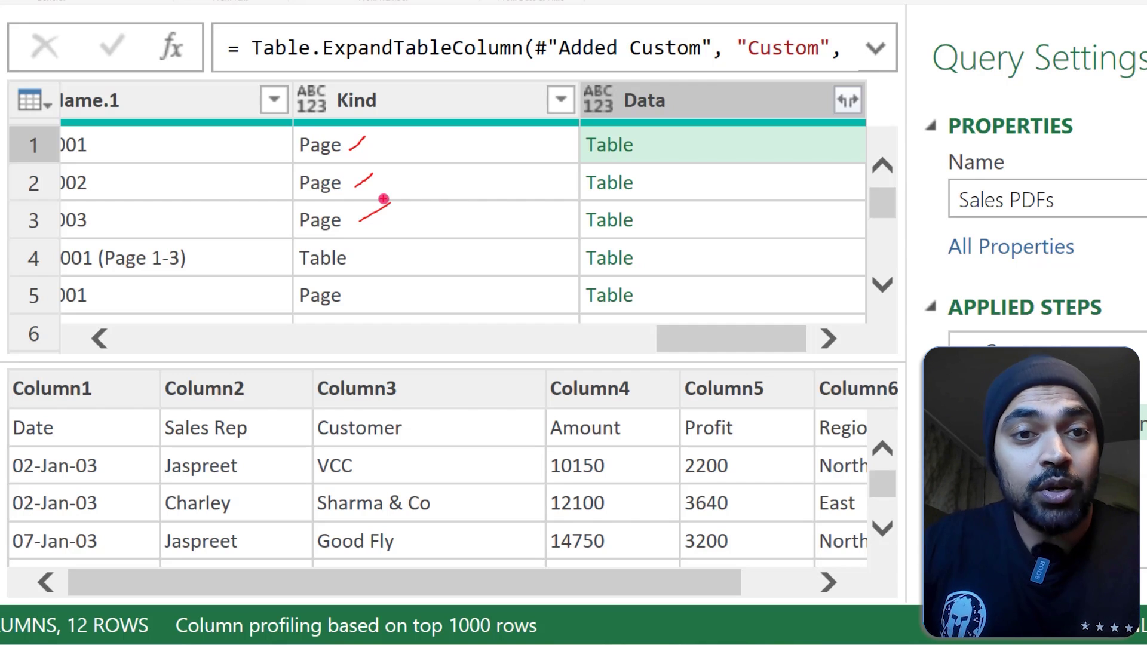
Step: Preview row 4's Data table, showing its combined Page 1-3 contents
{"action": "left_click", "coordinate": [691, 262]}
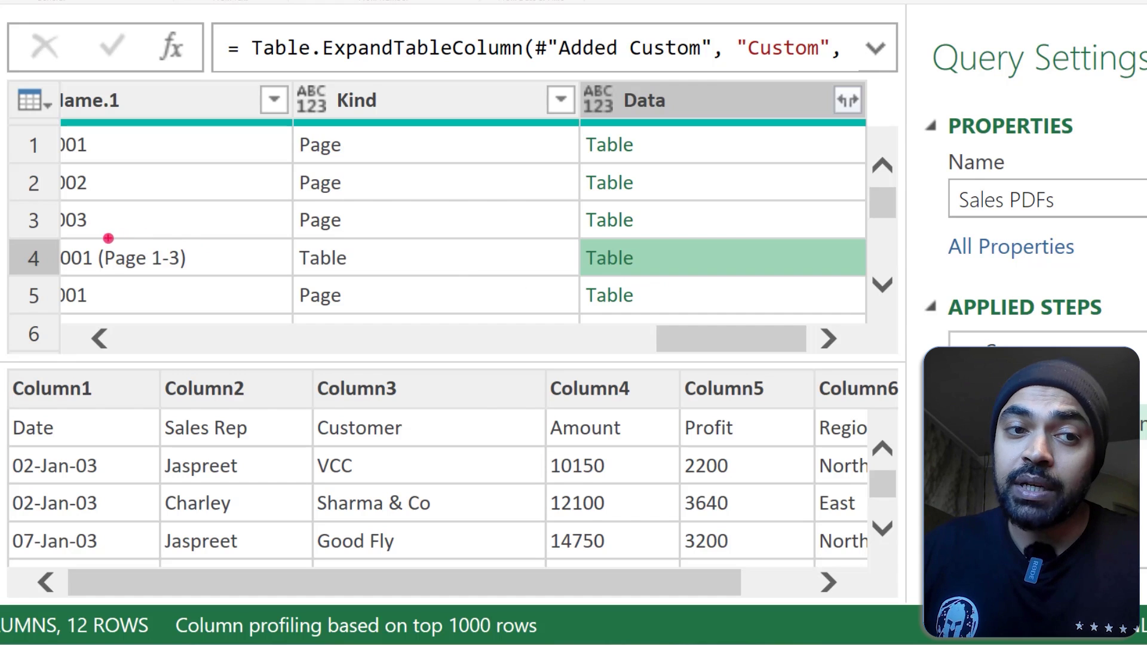
{"action": "left_click_drag", "start_coordinate": [108, 239], "coordinate": [193, 276]}
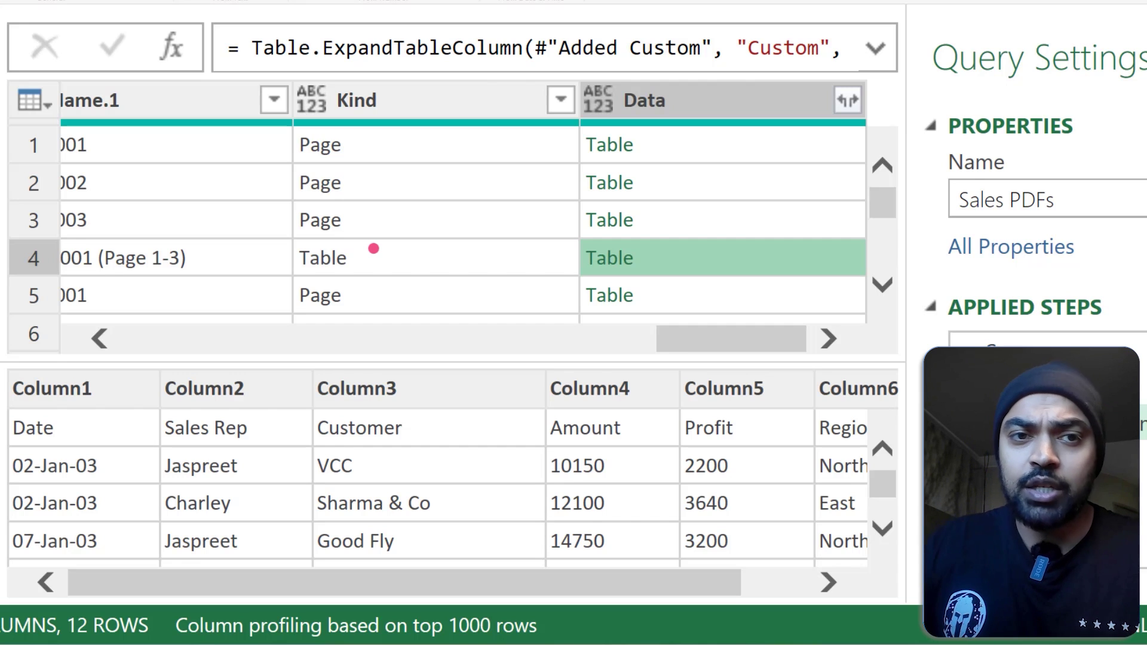
{"action": "left_click", "coordinate": [432, 94]}
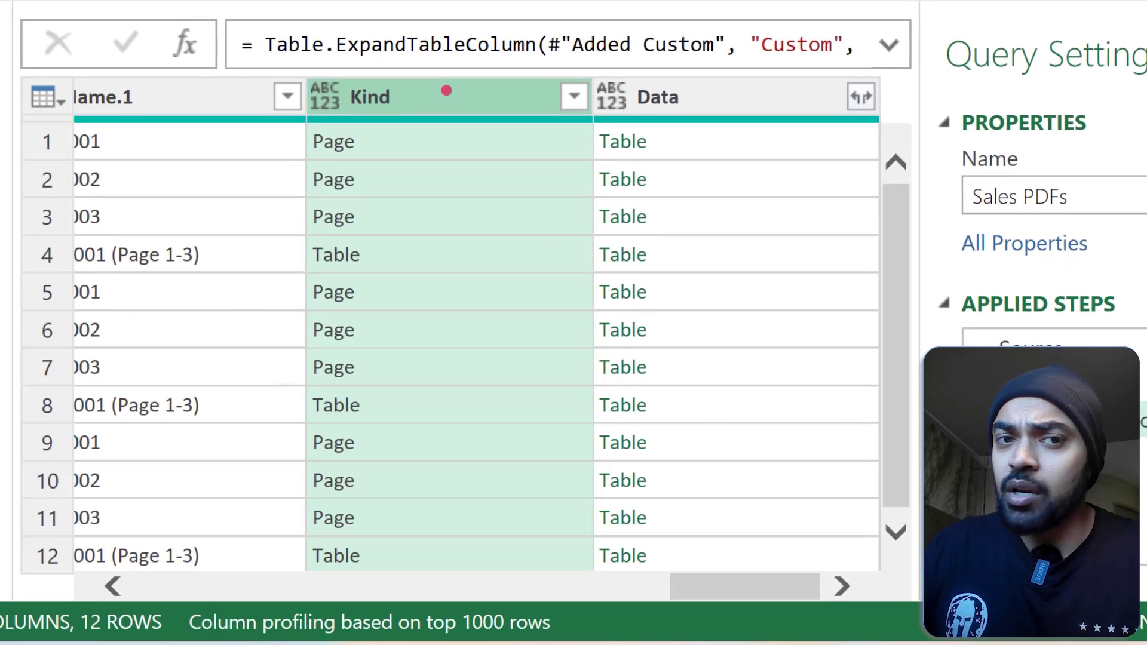
Step: Filter the Kind column to keep only Page rows, leaving 9 rows
{"action": "left_click", "coordinate": [610, 87]}
{"action": "left_click", "coordinate": [166, 413]}
{"action": "left_click", "coordinate": [149, 450]}
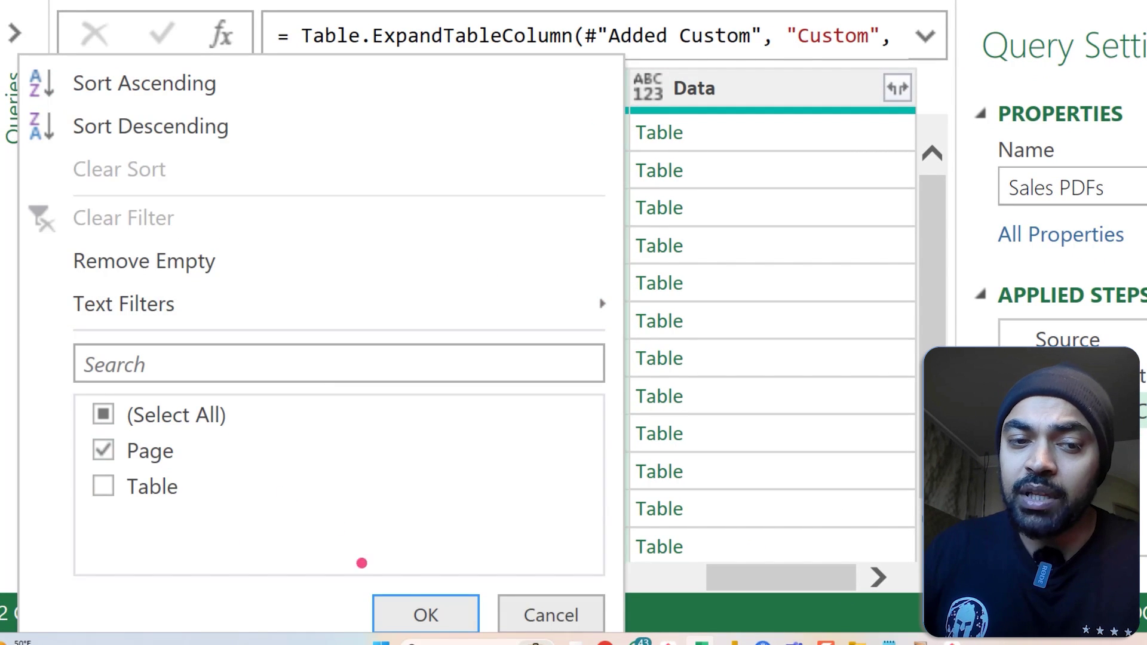
{"action": "left_click", "coordinate": [425, 615]}
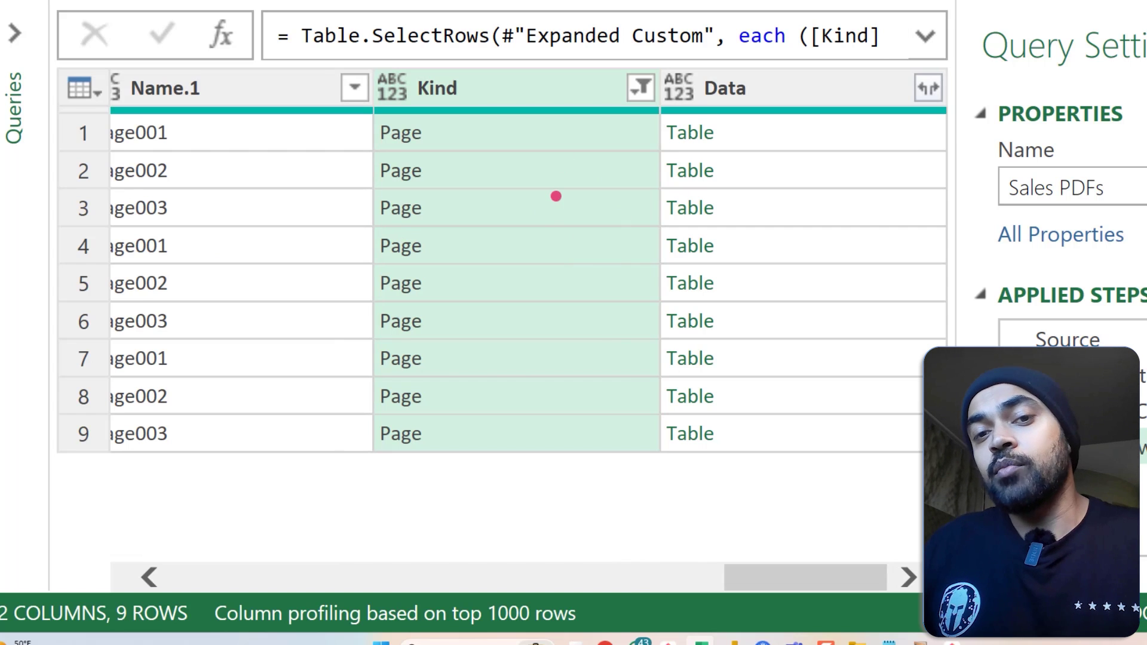
Step: Preview the first page's table, highlighting the header row that should become column names
{"action": "left_click", "coordinate": [750, 141]}
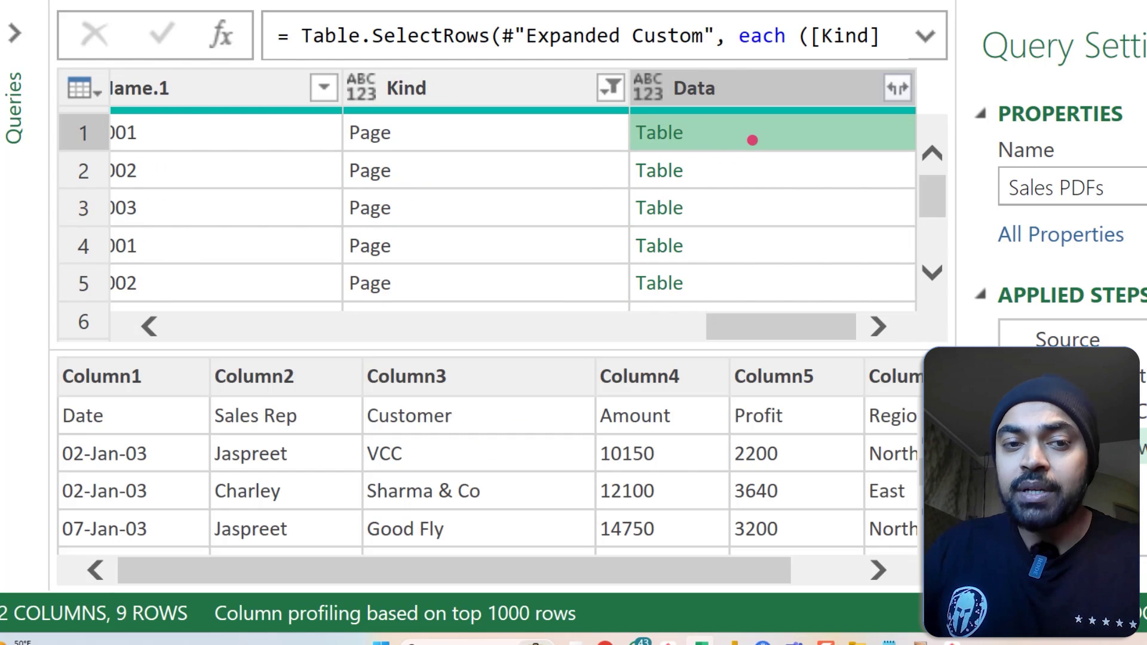
{"action": "mouse_move", "coordinate": [53, 399]}
{"action": "left_mouse_down"}
{"action": "mouse_move", "coordinate": [119, 418]}
{"action": "mouse_move", "coordinate": [914, 439]}
{"action": "left_mouse_up"}
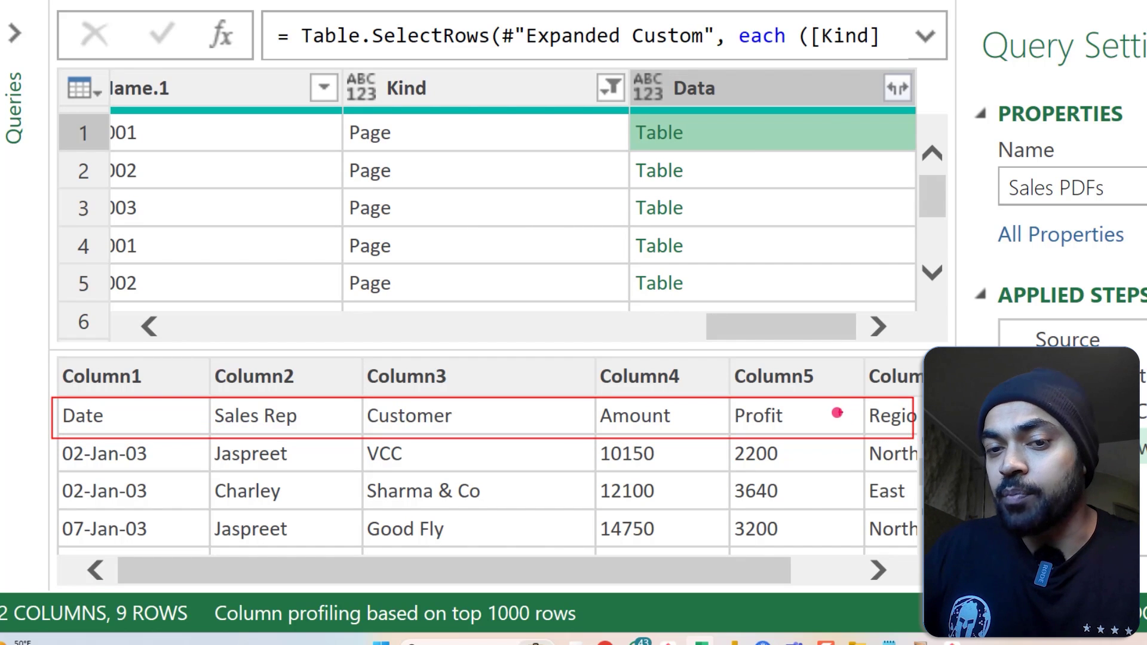
{"action": "mouse_move", "coordinate": [824, 412]}
{"action": "left_mouse_down"}
{"action": "mouse_move", "coordinate": [832, 377]}
{"action": "mouse_move", "coordinate": [840, 388]}
{"action": "left_mouse_up"}
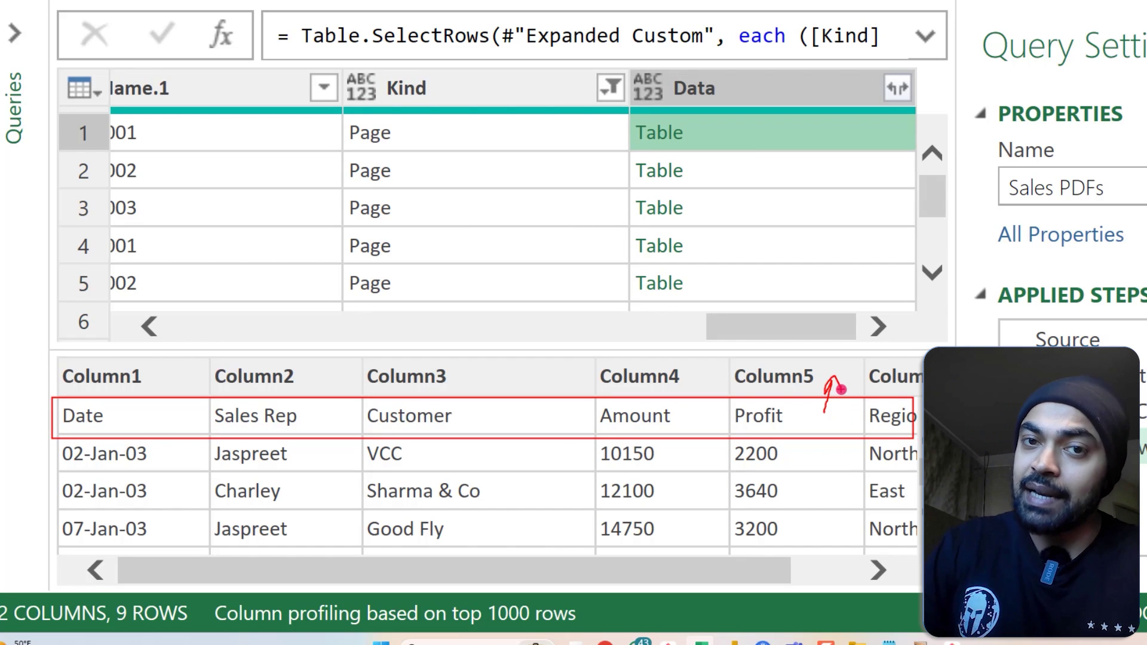
{"action": "key", "text": "Escape"}
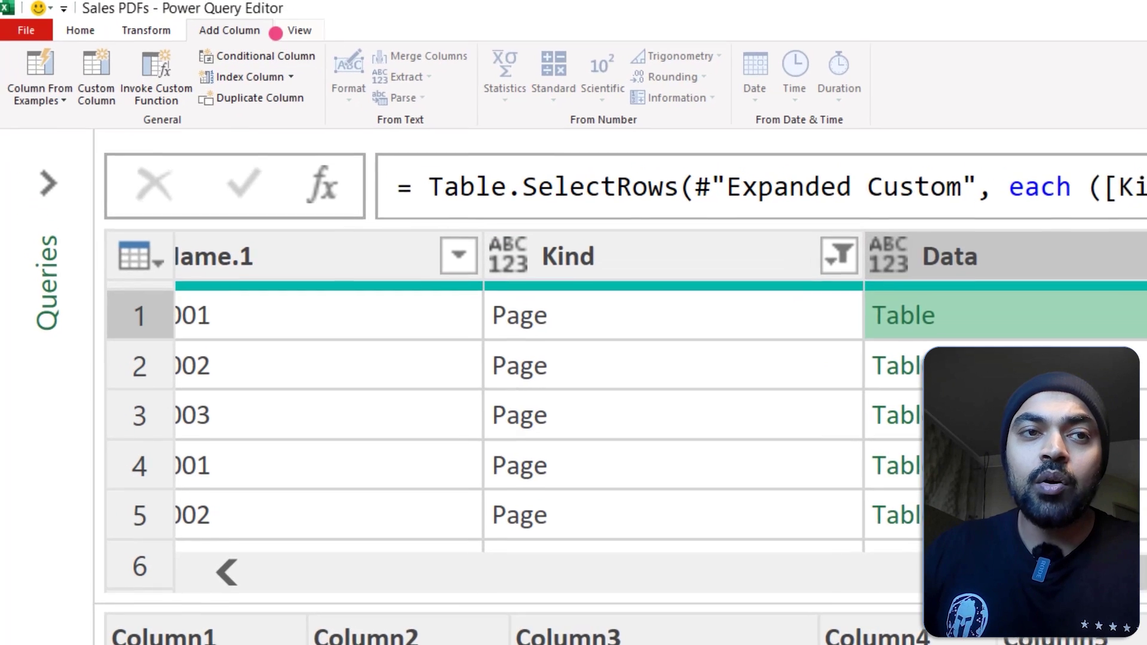
Step: Add a custom column using Table.PromoteHeaders([Data]) to promote each table's first row
{"action": "left_click", "coordinate": [97, 77]}
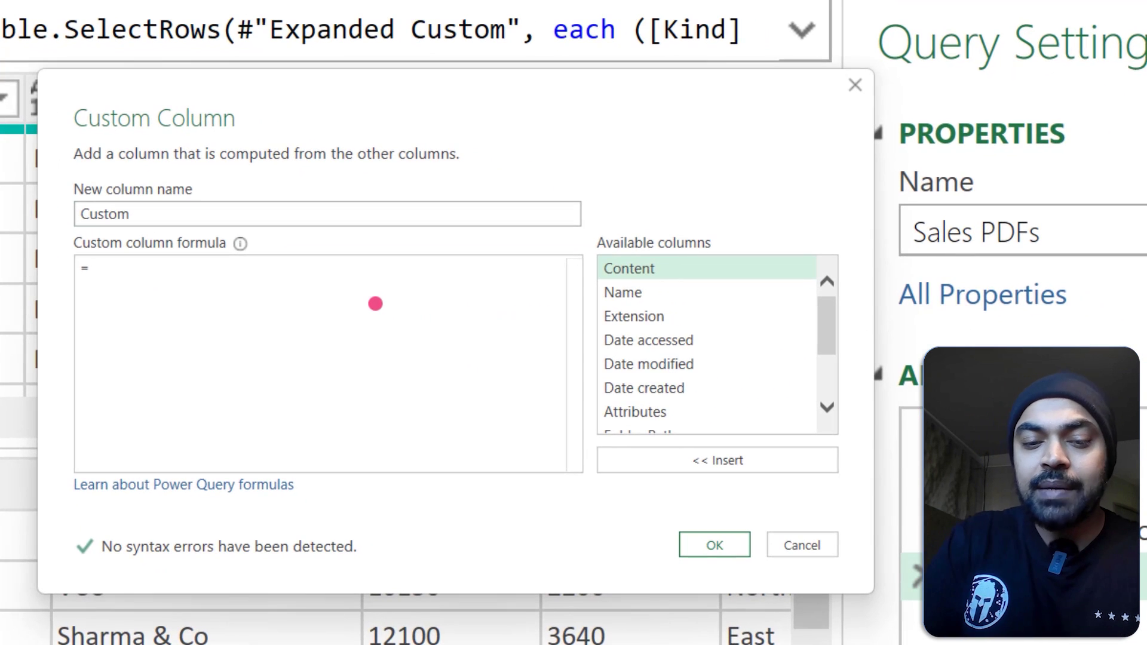
{"action": "type", "text": "Table.Promo"}
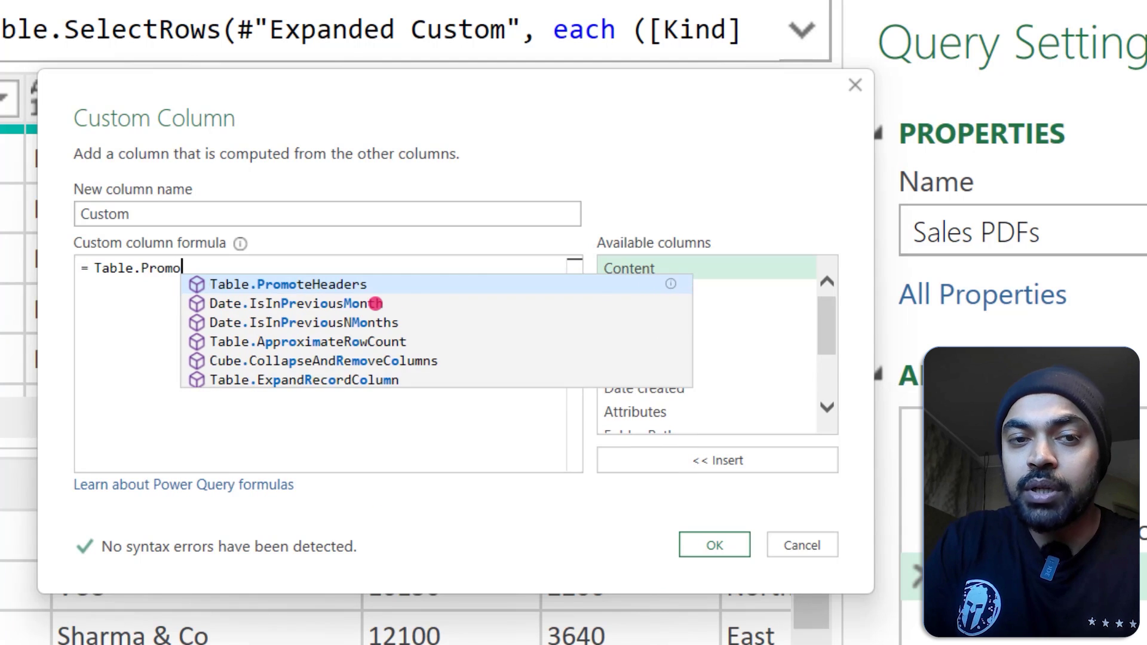
{"action": "key", "text": "Tab"}
{"action": "type", "text": "("}
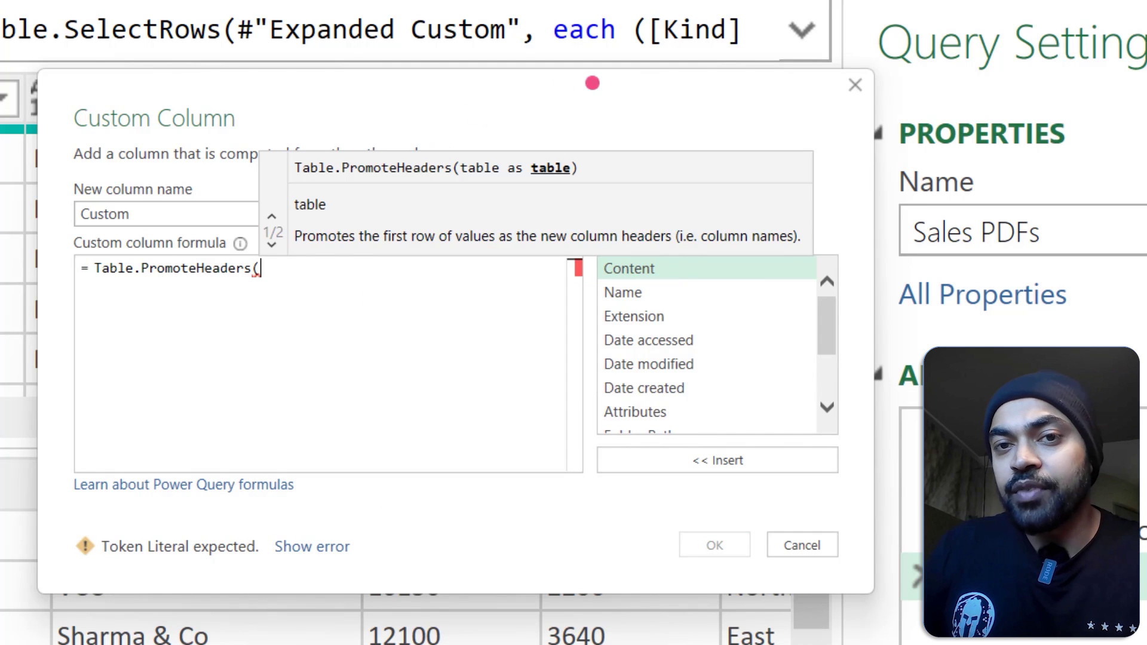
{"action": "left_click_drag", "start_coordinate": [584, 99], "coordinate": [607, 249]}
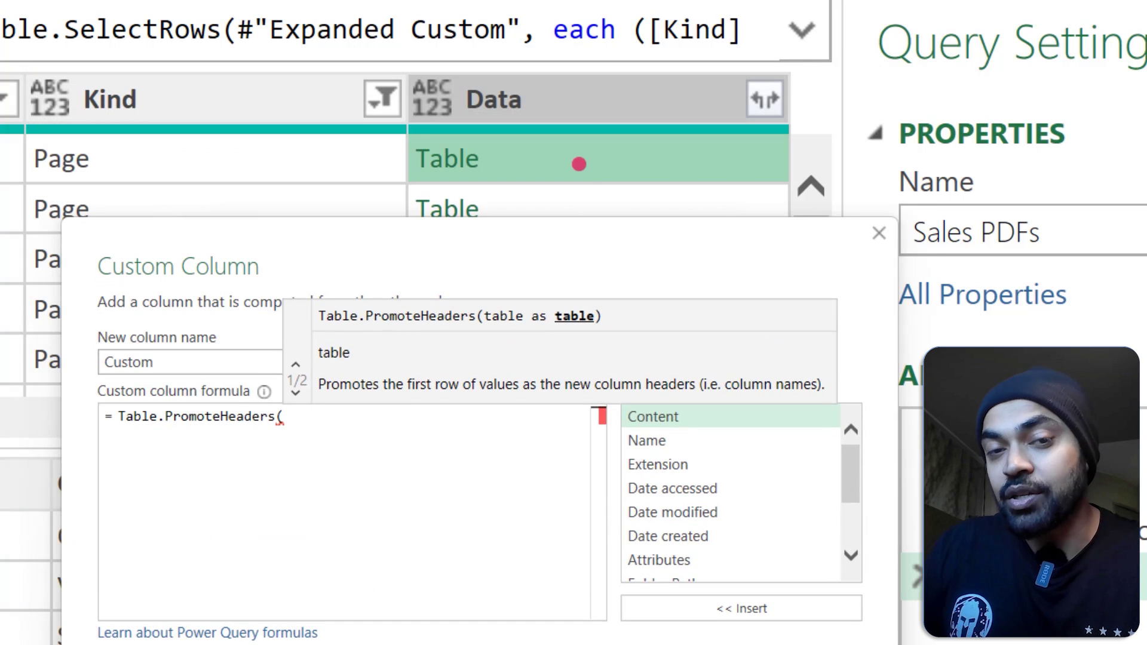
{"action": "left_click_drag", "start_coordinate": [444, 66], "coordinate": [556, 146]}
{"action": "mouse_move", "coordinate": [509, 126]}
{"action": "left_mouse_down"}
{"action": "mouse_move", "coordinate": [520, 218]}
{"action": "mouse_move", "coordinate": [379, 430]}
{"action": "mouse_move", "coordinate": [320, 428]}
{"action": "mouse_move", "coordinate": [337, 426]}
{"action": "left_mouse_up"}
{"action": "left_click_drag", "start_coordinate": [534, 159], "coordinate": [549, 150]}
{"action": "left_click_drag", "start_coordinate": [545, 212], "coordinate": [570, 196]}
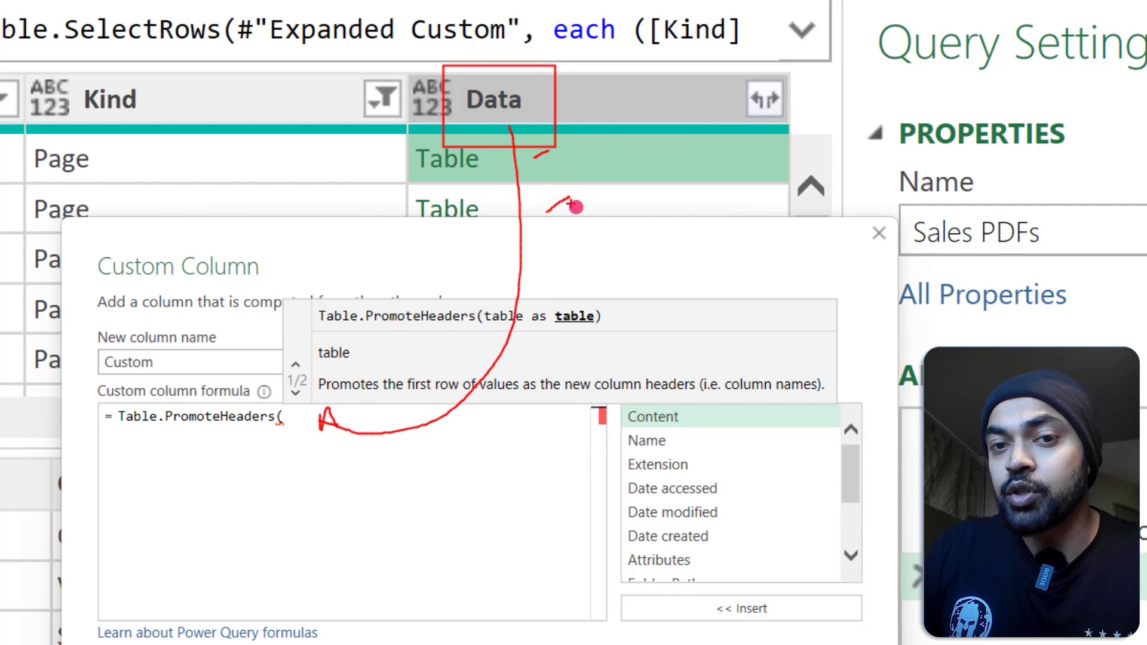
{"action": "scroll", "coordinate": [679, 501], "scroll_direction": "down", "scroll_amount": 3}
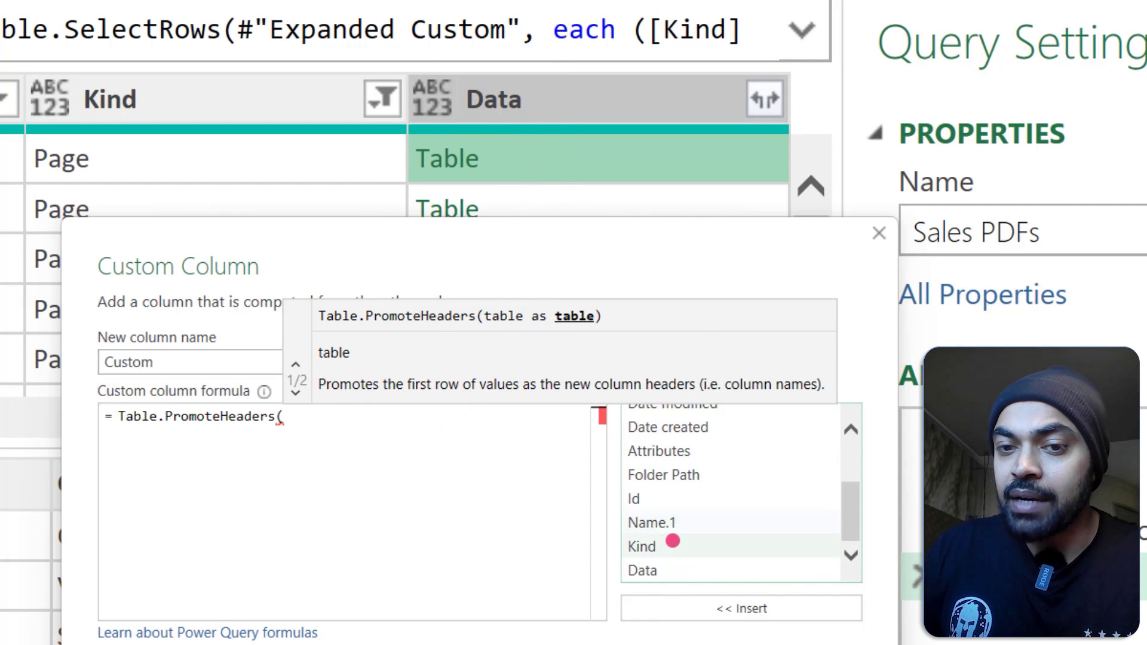
{"action": "double_click", "coordinate": [717, 570]}
{"action": "type", "text": ")"}
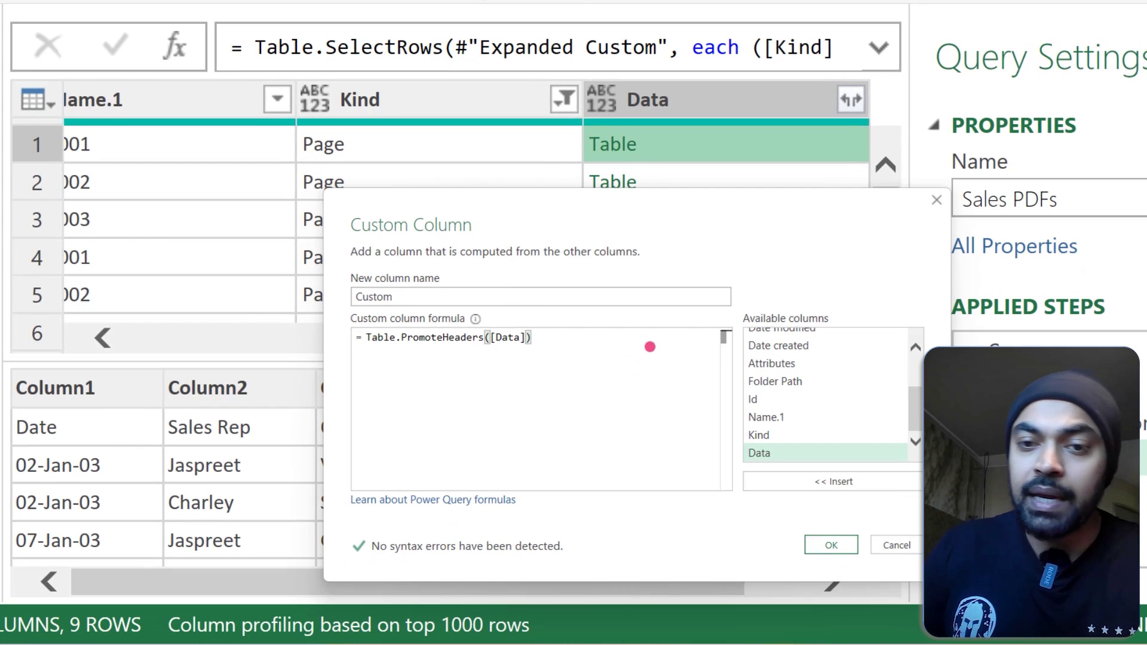
{"action": "left_click", "coordinate": [831, 545]}
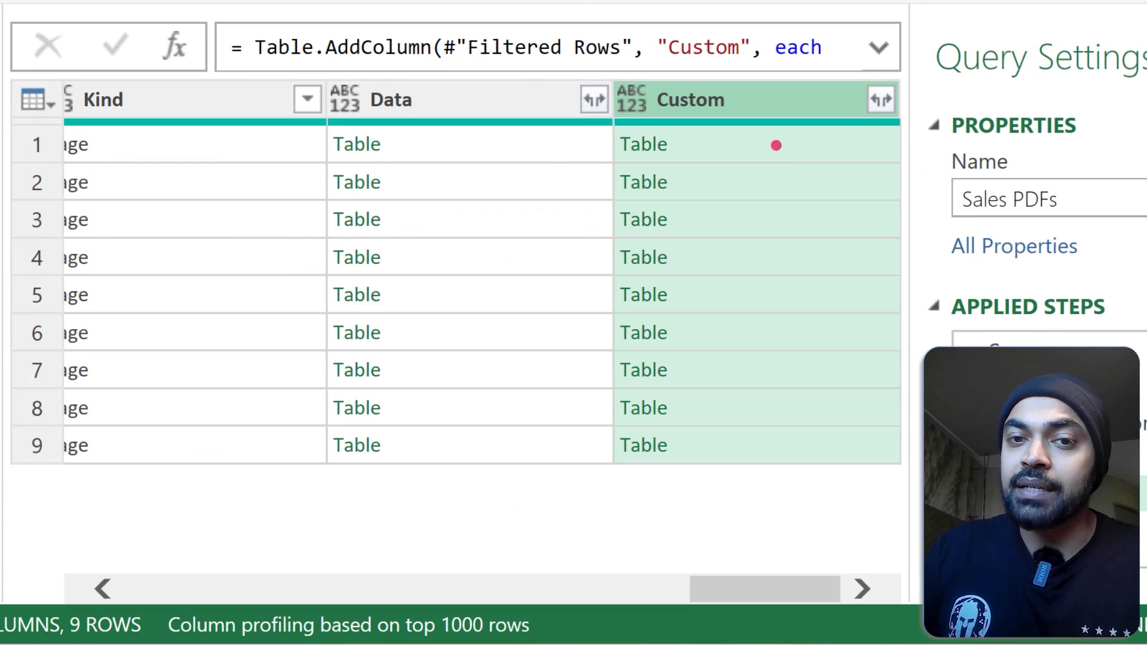
Step: Preview the first page's table with Date, Sales Rep, Customer, Amount, Profit and Region headers
{"action": "left_click", "coordinate": [775, 145]}
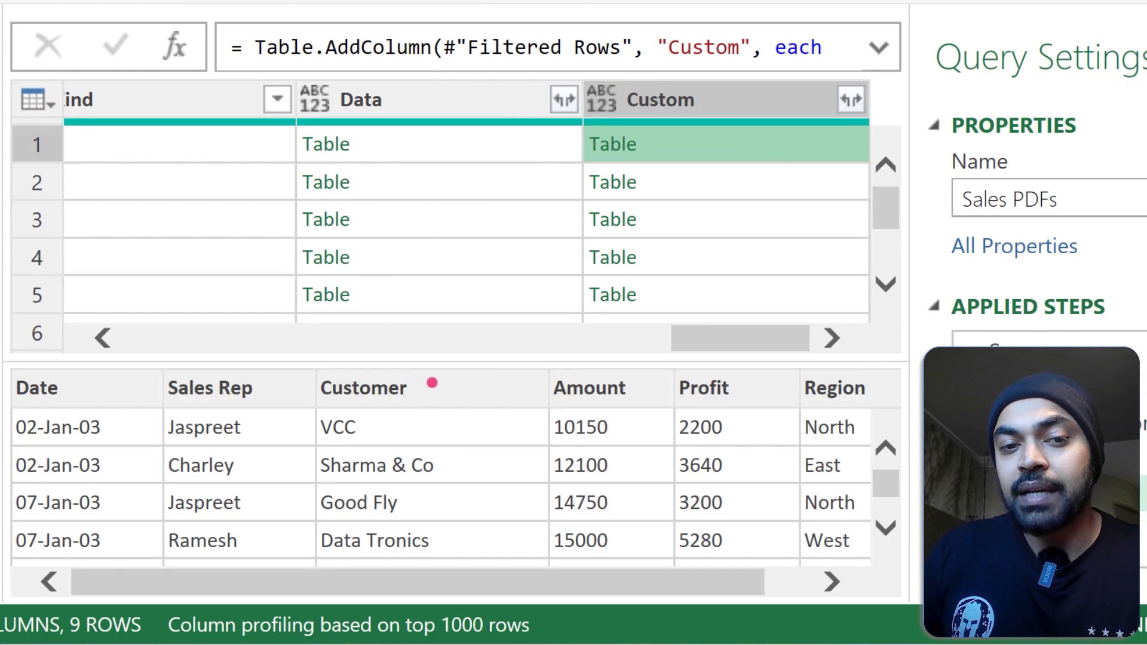
{"action": "left_click_drag", "start_coordinate": [440, 396], "coordinate": [469, 376]}
{"action": "left_click_drag", "start_coordinate": [427, 155], "coordinate": [447, 153]}
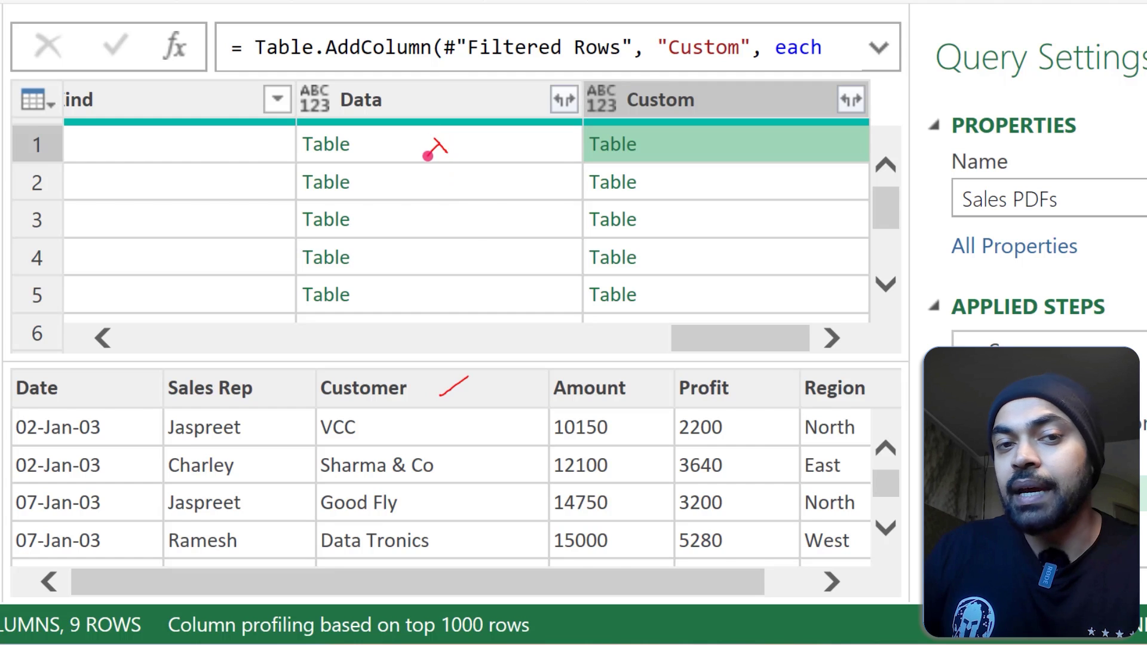
{"action": "key", "text": "Escape"}
{"action": "left_click", "coordinate": [747, 200]}
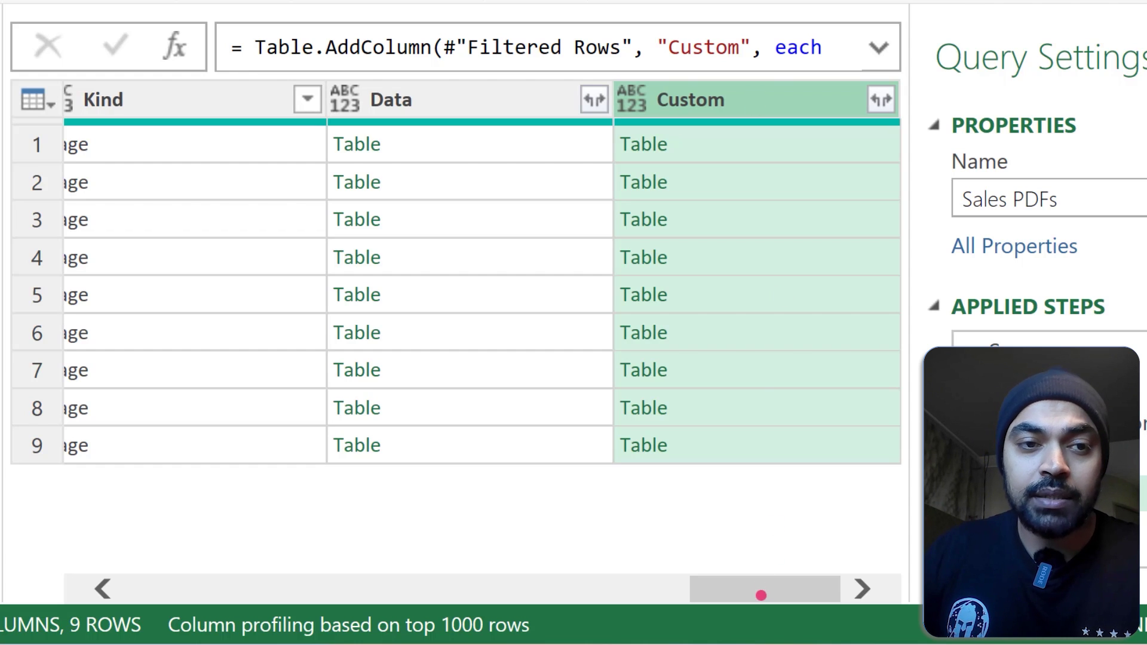
Step: Keep only the Custom and Name columns, removing all others
{"action": "left_click_drag", "start_coordinate": [761, 595], "coordinate": [154, 570]}
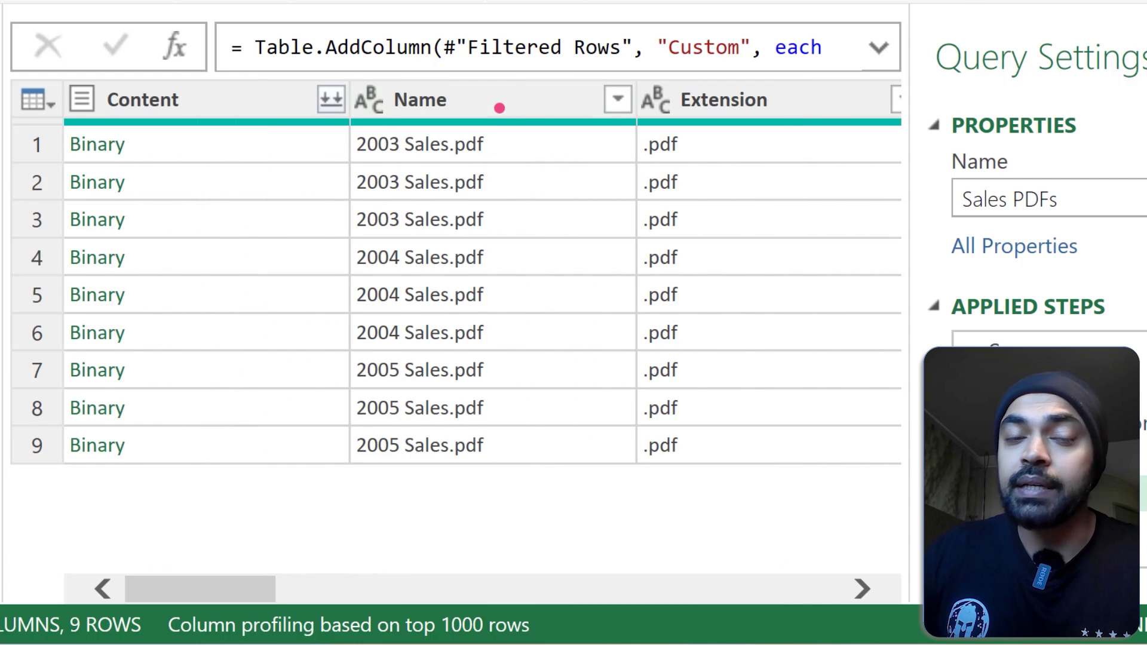
{"action": "left_click", "coordinate": [499, 99]}
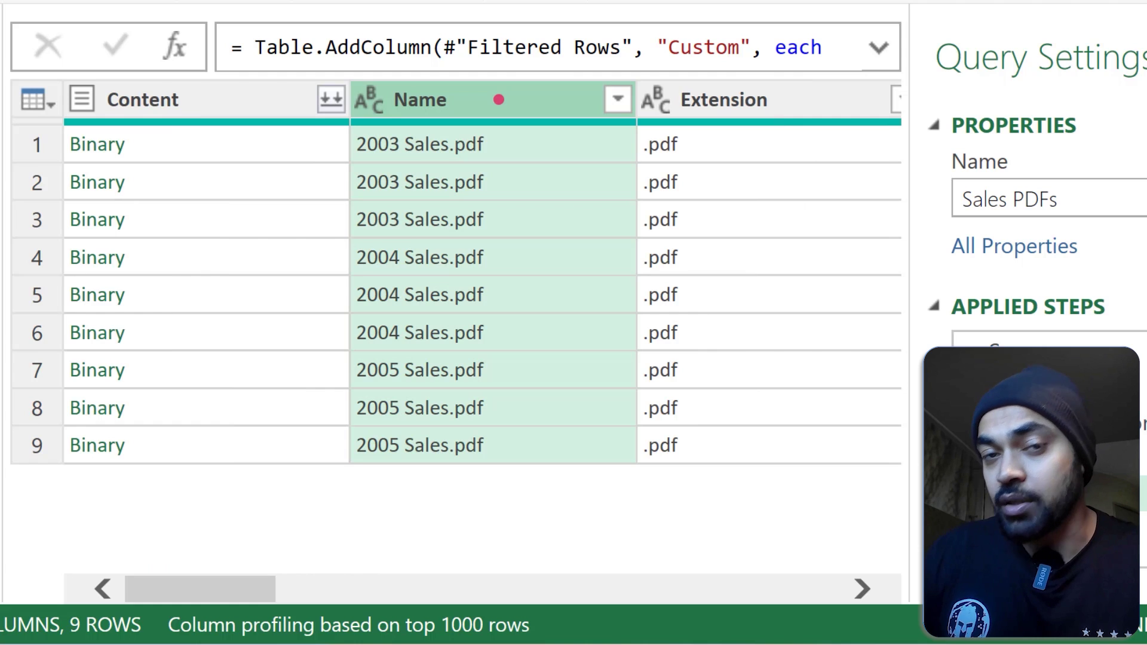
{"action": "right_click", "coordinate": [499, 100]}
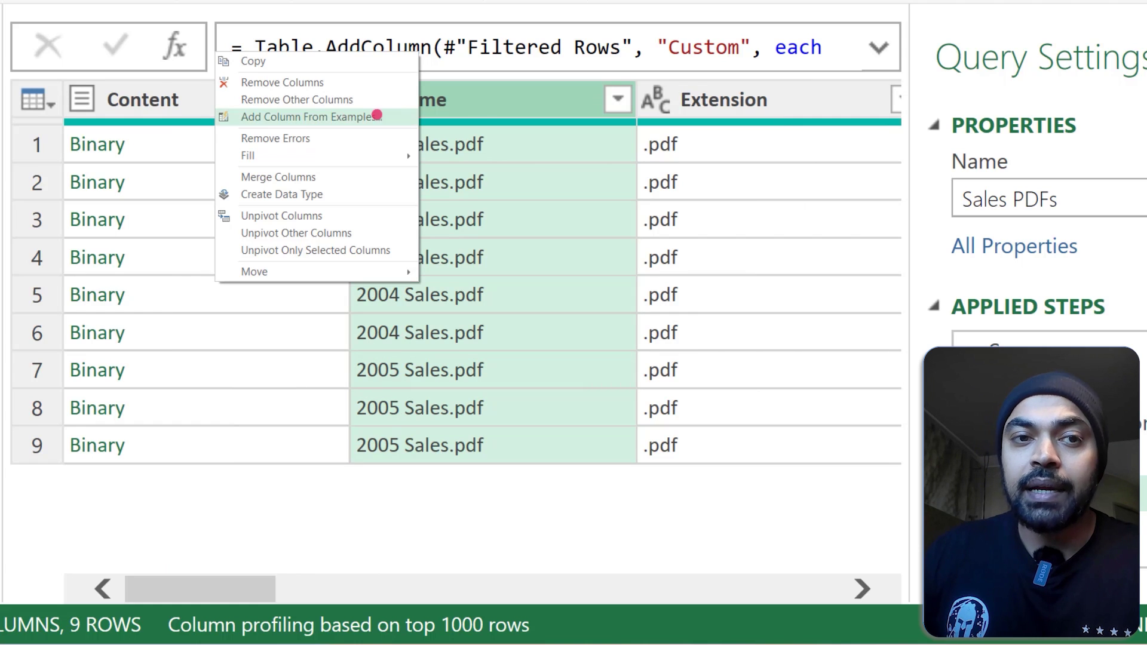
{"action": "left_click", "coordinate": [333, 98]}
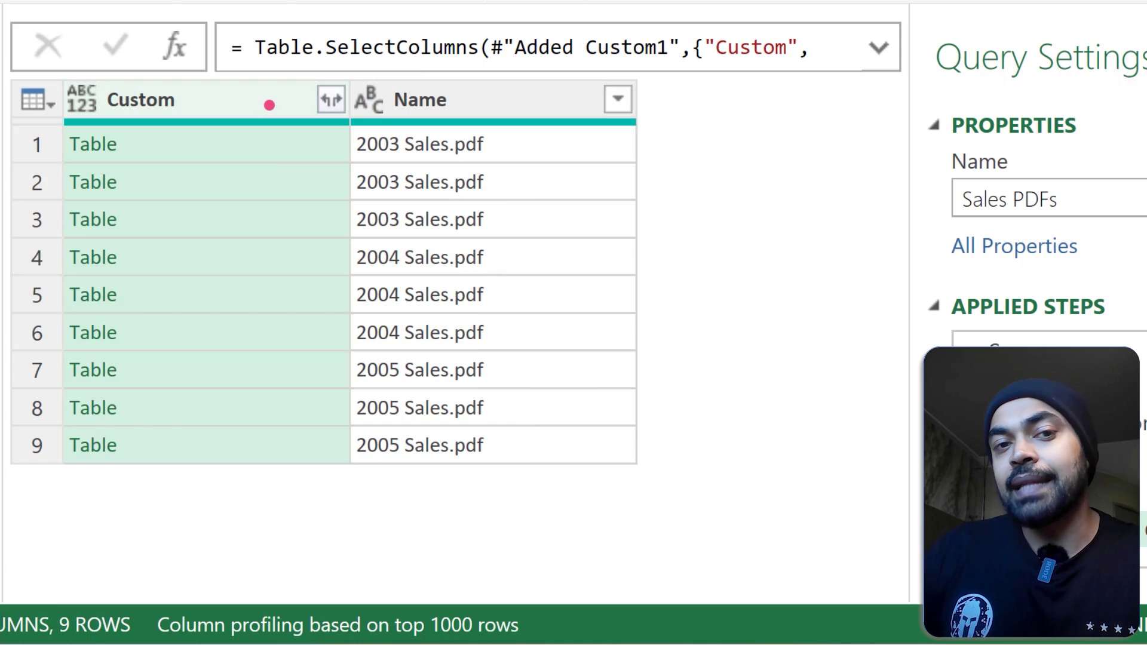
Step: Expand the Custom tables into all their columns, giving 427 rows
{"action": "left_click", "coordinate": [295, 104]}
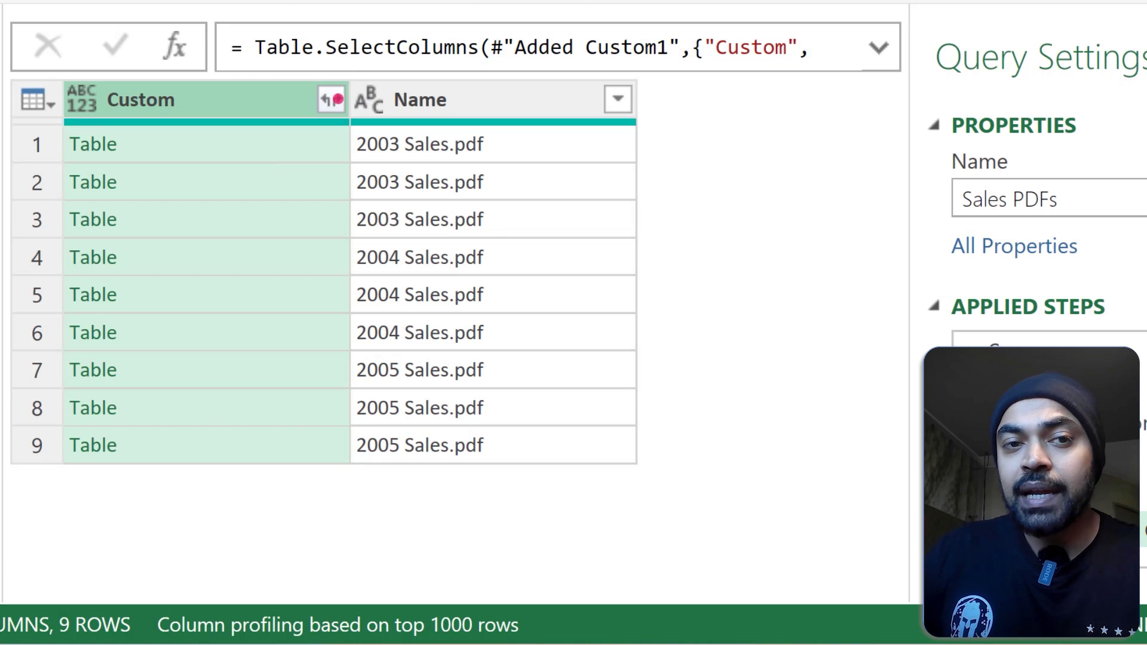
{"action": "left_click", "coordinate": [333, 99]}
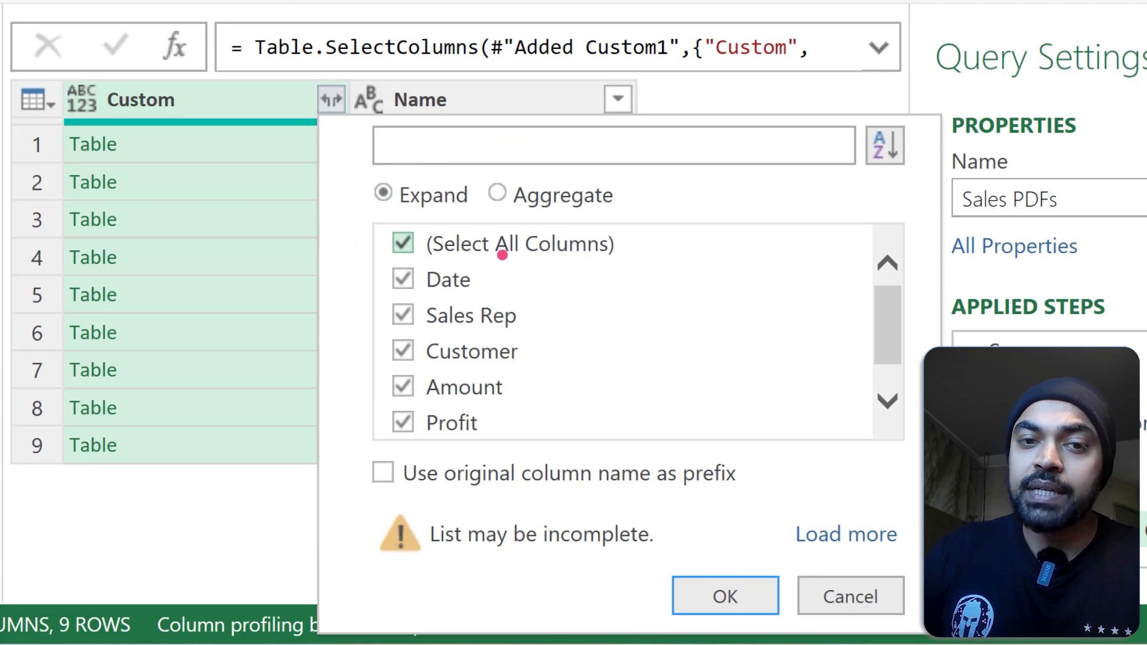
{"action": "scroll", "coordinate": [487, 395], "scroll_direction": "down", "scroll_amount": 1}
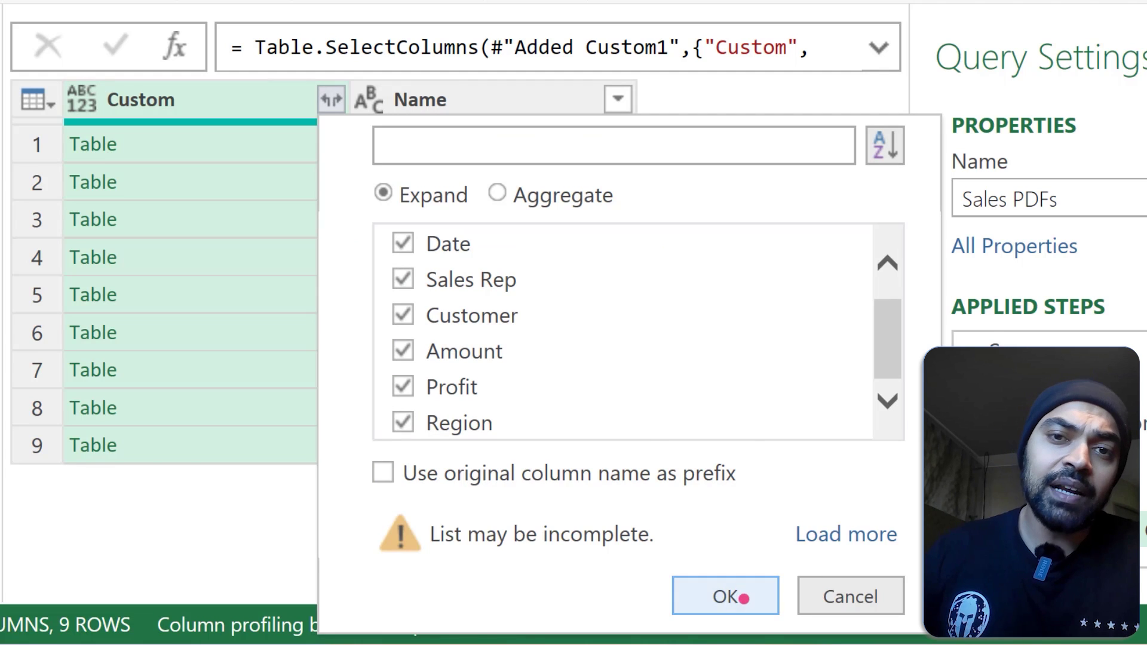
{"action": "left_click", "coordinate": [736, 596]}
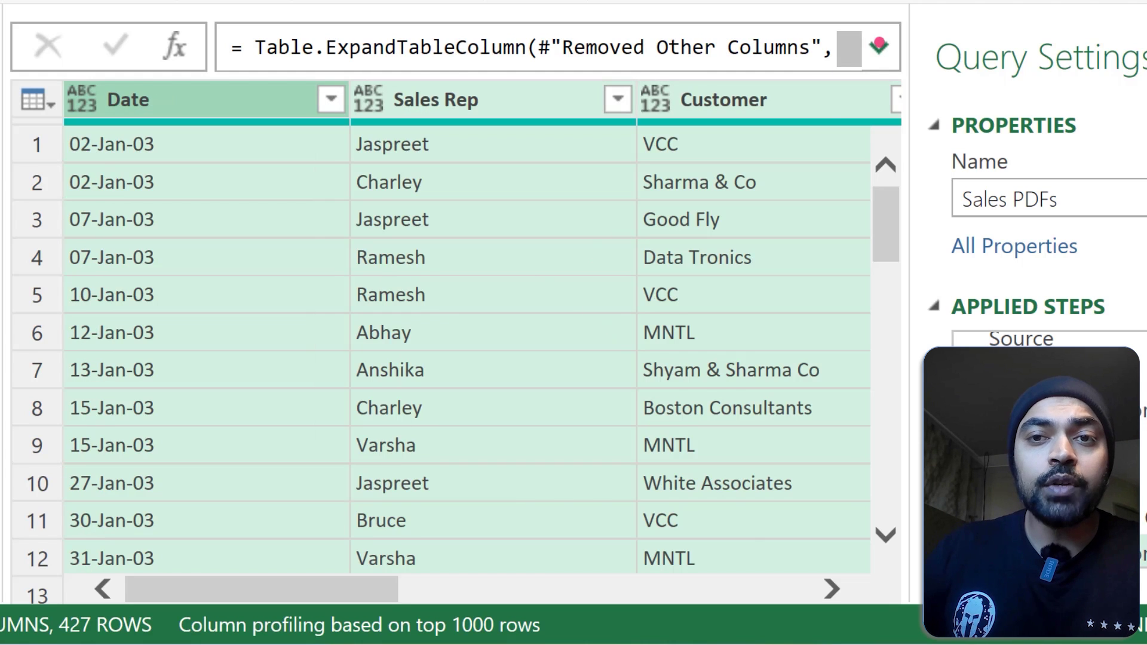
Step: Reveal the full Table.ExpandTableColumn formula, highlighting the hardcoded Date through Region column names
{"action": "left_click", "coordinate": [878, 48]}
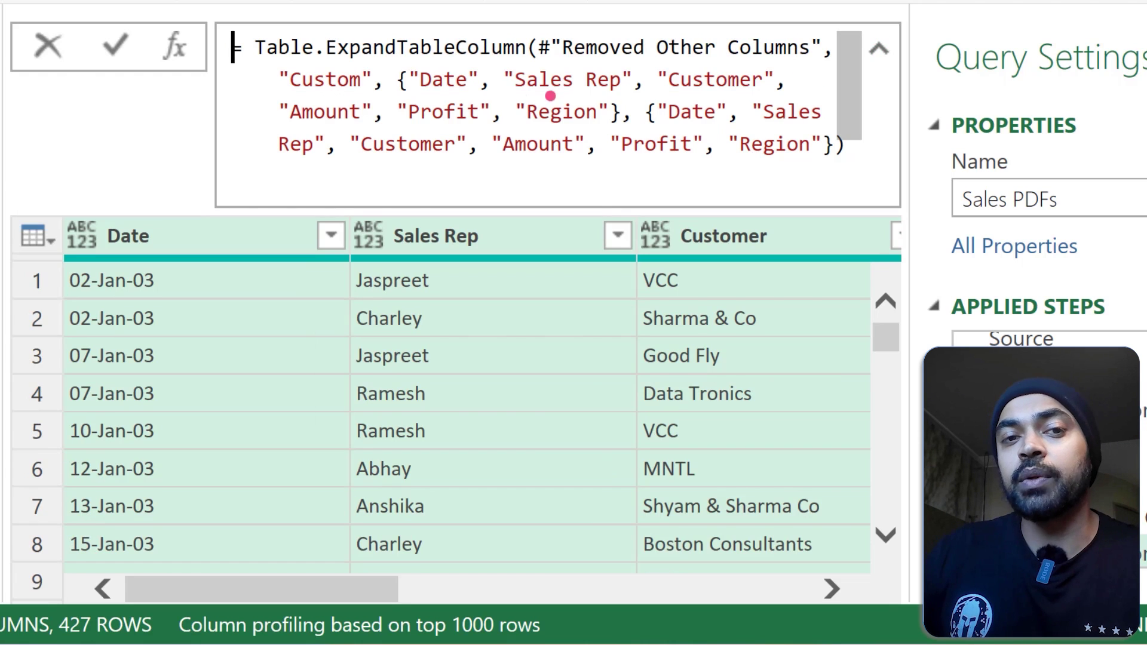
{"action": "left_click_drag", "start_coordinate": [418, 96], "coordinate": [452, 96]}
{"action": "left_click_drag", "start_coordinate": [550, 95], "coordinate": [594, 93]}
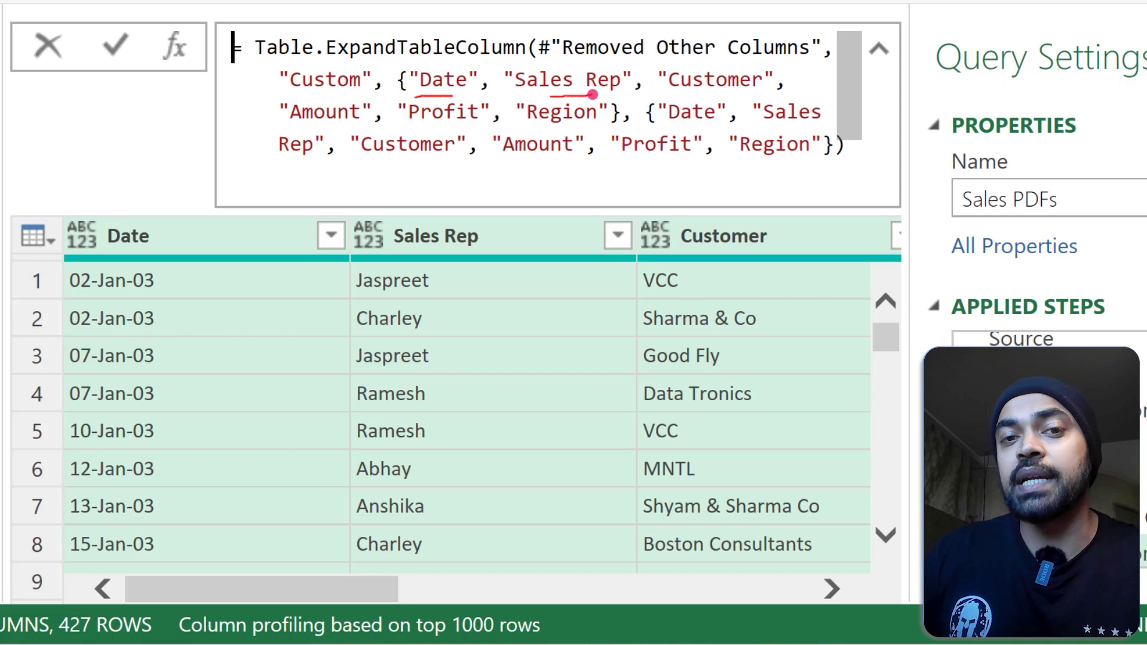
{"action": "left_click_drag", "start_coordinate": [670, 95], "coordinate": [741, 91]}
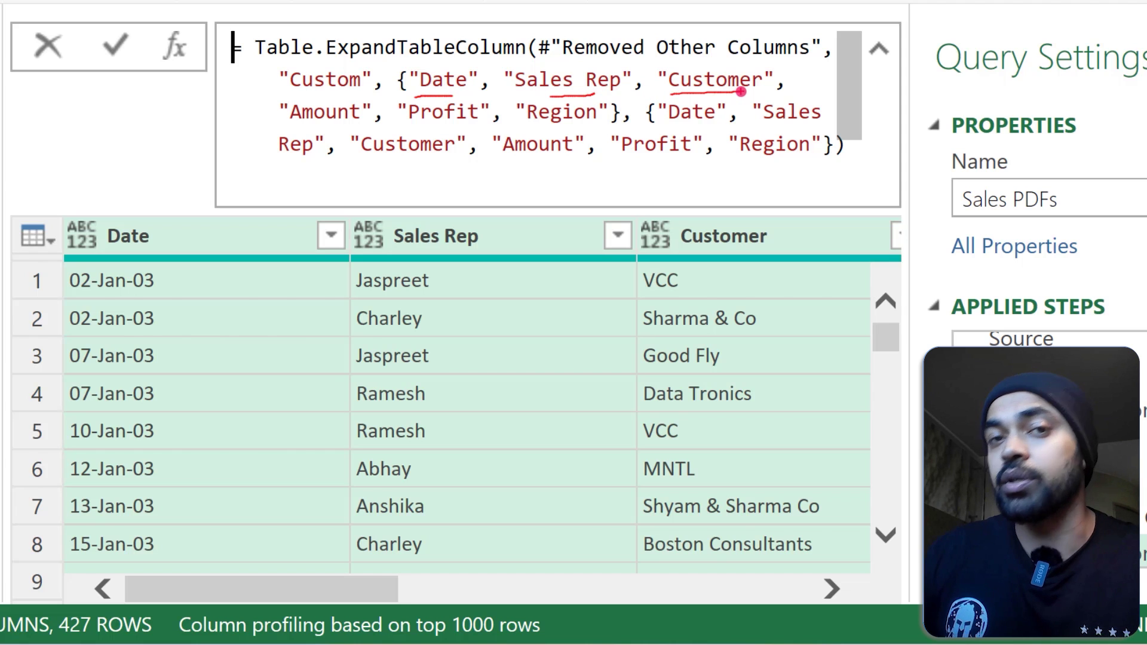
{"action": "key", "text": "e"}
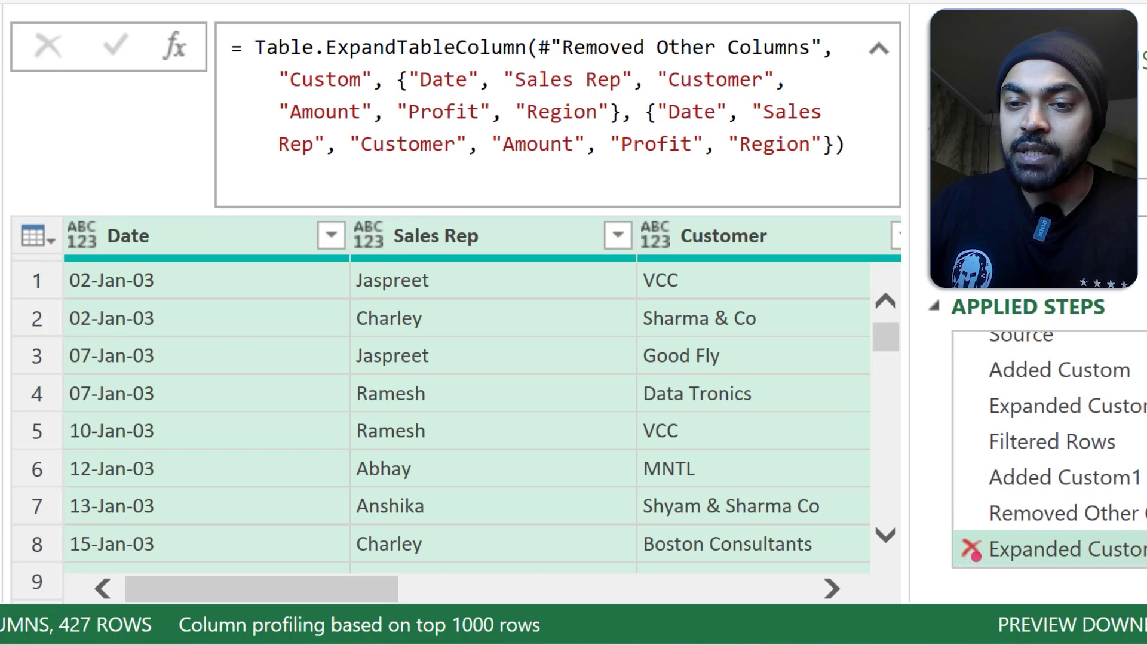
Step: Delete the Expanded Custom step so the Custom tables sit beside Name, and collapse the formula bar
{"action": "left_click", "coordinate": [971, 554]}
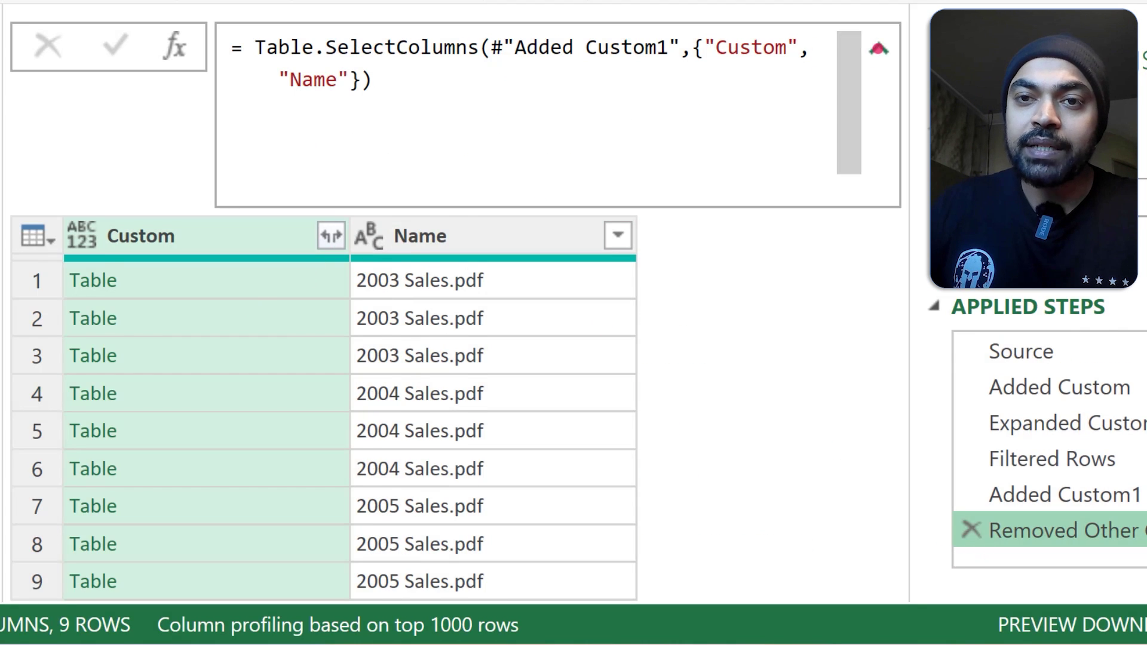
{"action": "left_click", "coordinate": [878, 48]}
{"action": "mouse_move", "coordinate": [46, 113]}
{"action": "left_mouse_down"}
{"action": "mouse_move", "coordinate": [120, 313]}
{"action": "mouse_move", "coordinate": [148, 452]}
{"action": "left_mouse_up"}
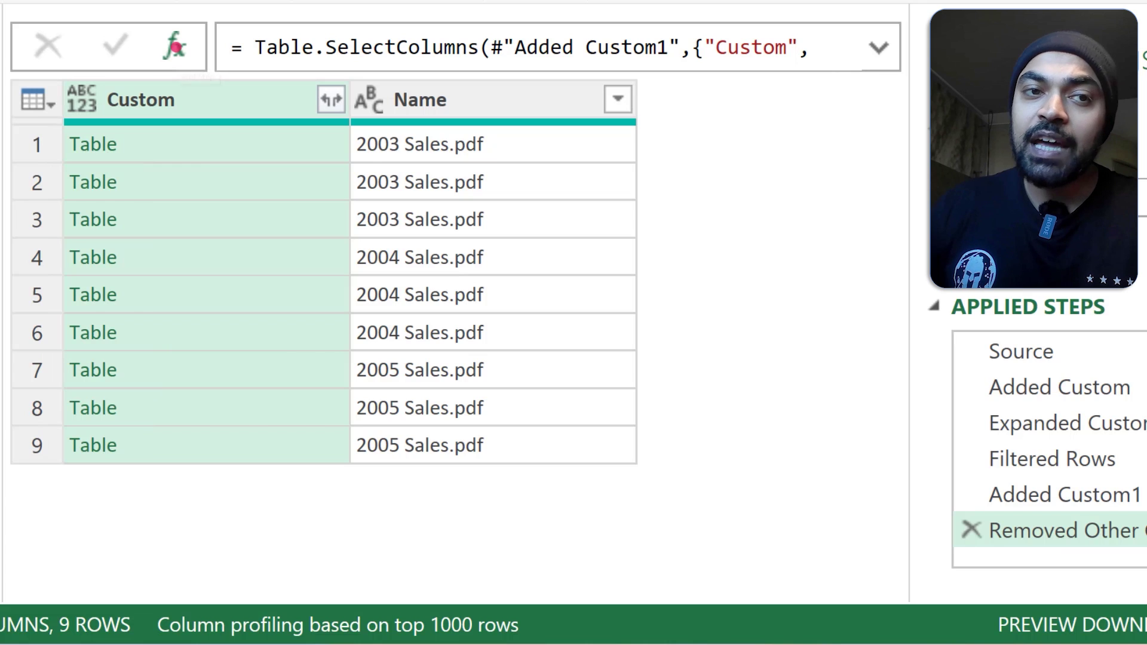
Step: Add a step = Table.Combine(#"Removed Other Columns"[Custom]) stacking all page tables into 427 rows
{"action": "left_click", "coordinate": [176, 46]}
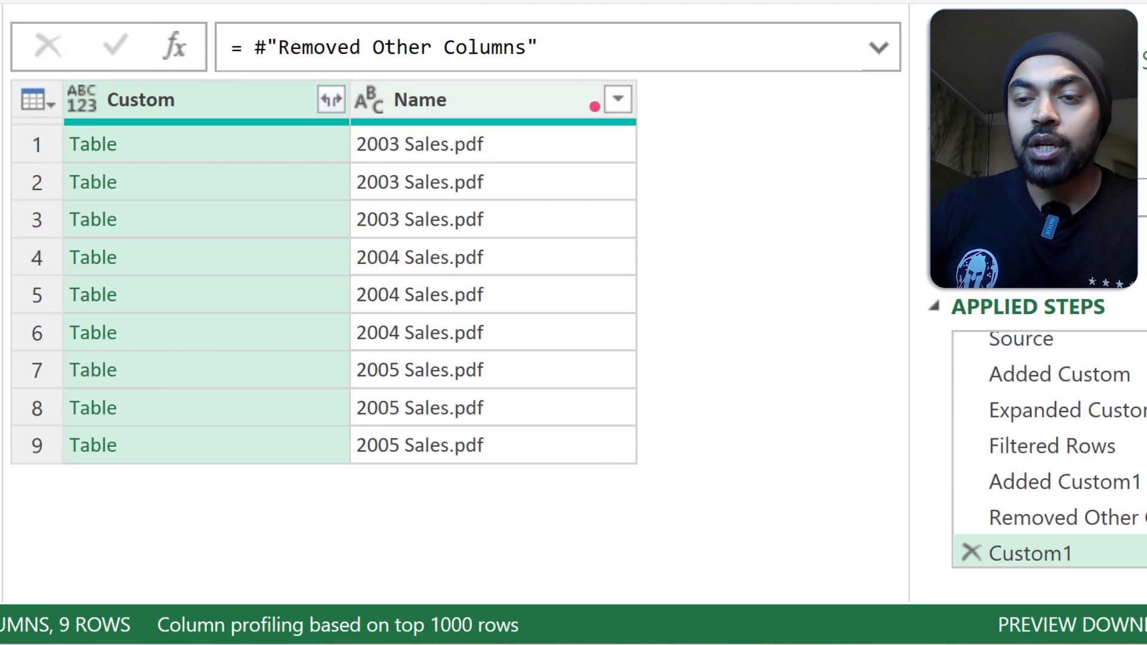
{"action": "left_click_drag", "start_coordinate": [946, 551], "coordinate": [947, 512]}
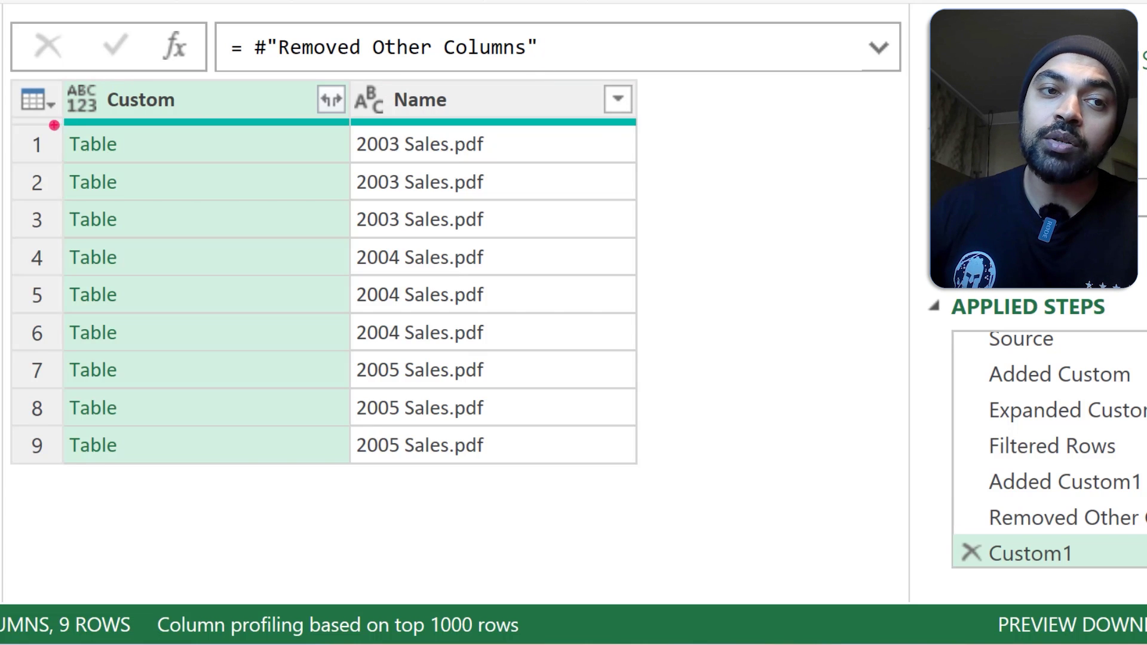
{"action": "mouse_move", "coordinate": [54, 124]}
{"action": "left_mouse_down"}
{"action": "mouse_move", "coordinate": [128, 366]}
{"action": "mouse_move", "coordinate": [140, 474]}
{"action": "left_mouse_up"}
{"action": "left_click_drag", "start_coordinate": [192, 104], "coordinate": [238, 76]}
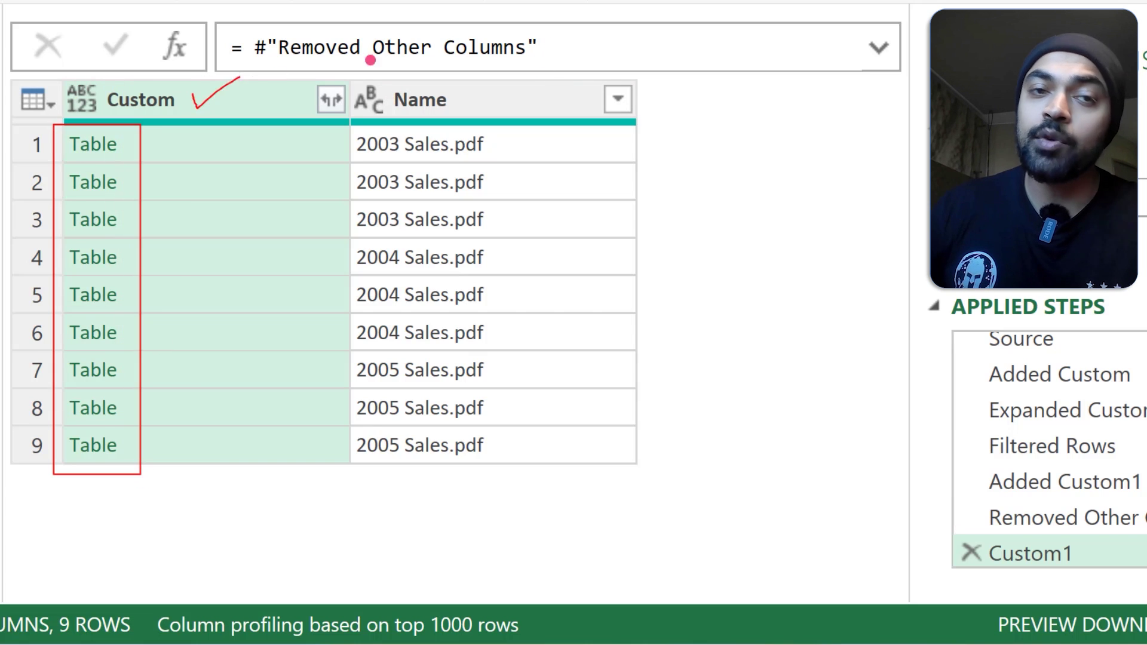
{"action": "left_click", "coordinate": [569, 46]}
{"action": "type", "text": "[Custom"}
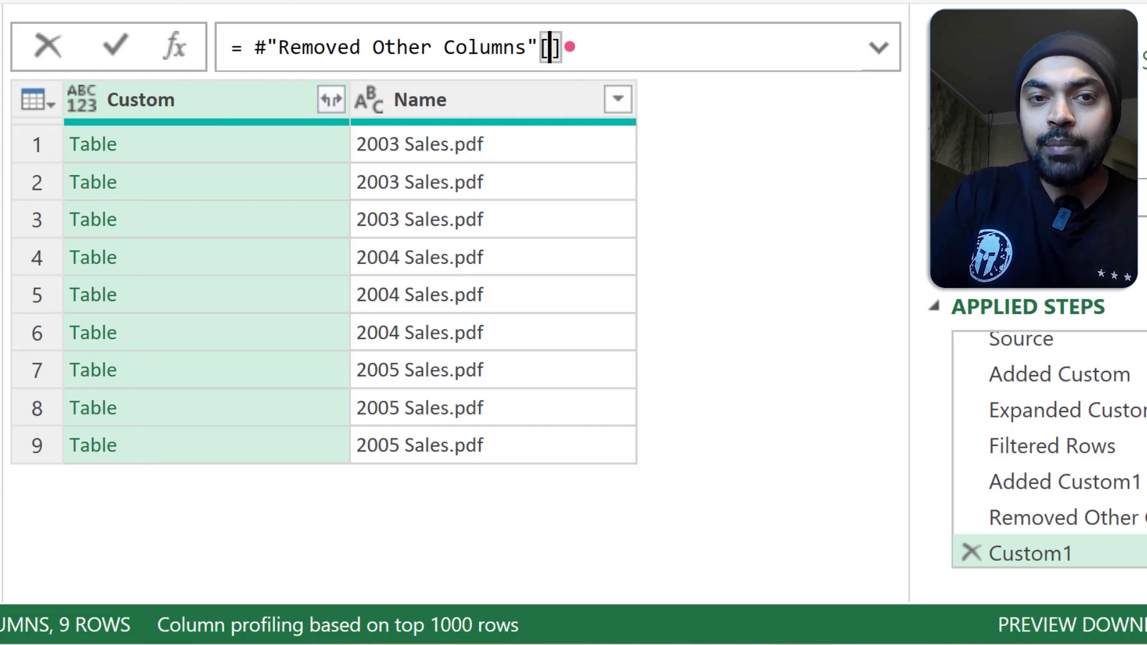
{"action": "key", "text": "Left"}
{"action": "key", "text": "Left"}
{"action": "key", "text": "Left"}
{"action": "key", "text": "Left"}
{"action": "key", "text": "Left"}
{"action": "key", "text": "Left"}
{"action": "key", "text": "Left"}
{"action": "key", "text": "Left"}
{"action": "key", "text": "ctrl+Left"}
{"action": "key", "text": "ctrl+Left"}
{"action": "key", "text": "ctrl+Left"}
{"action": "key", "text": "ctrl+Left"}
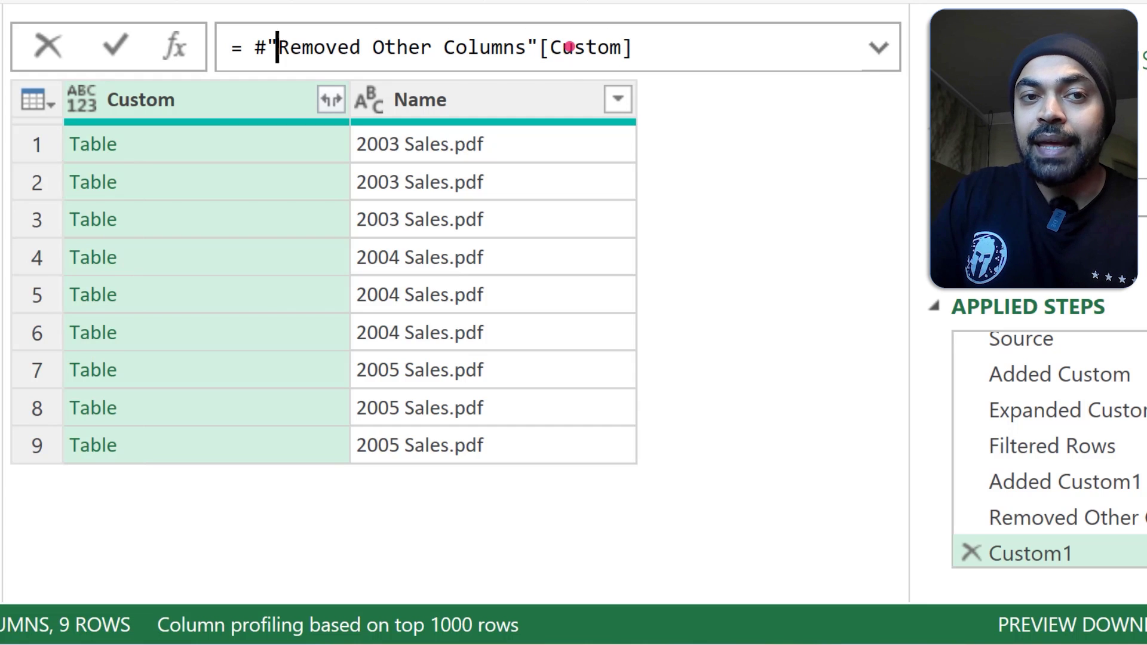
{"action": "type", "text": "Table.Combi"}
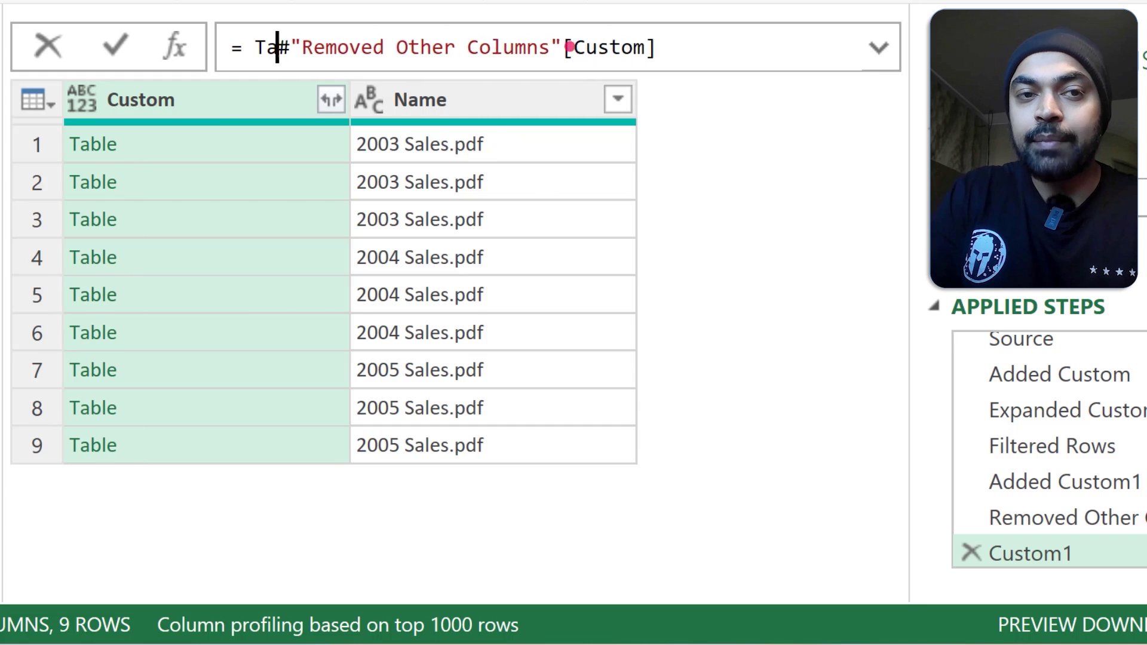
{"action": "type", "text": "ne("}
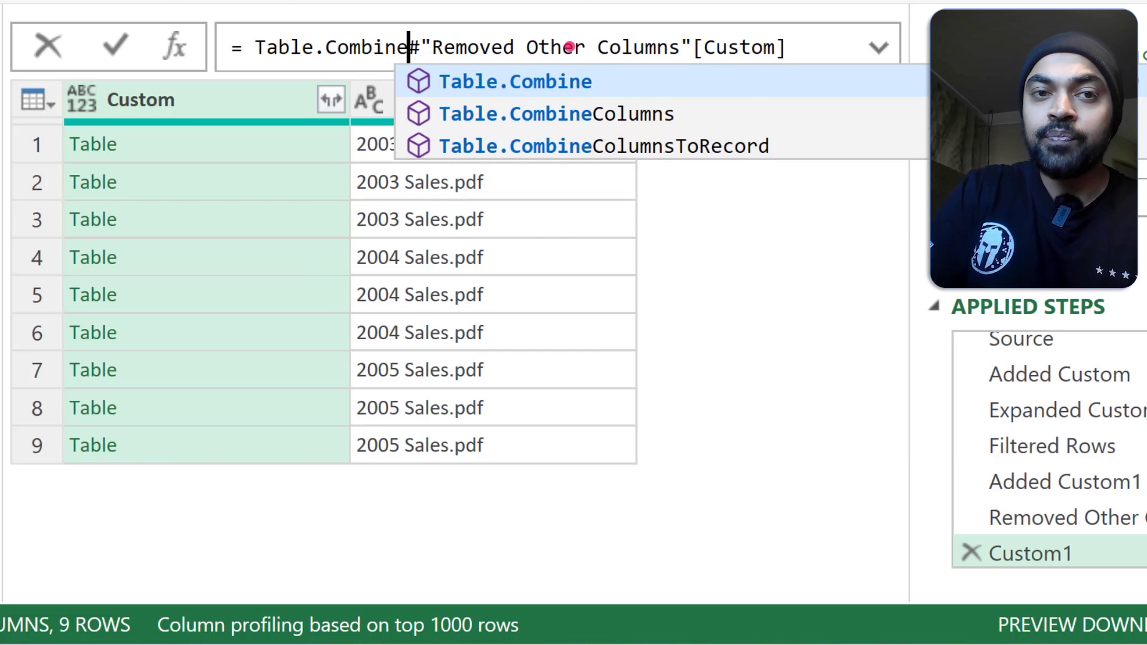
{"action": "key", "text": "End"}
{"action": "type", "text": ")"}
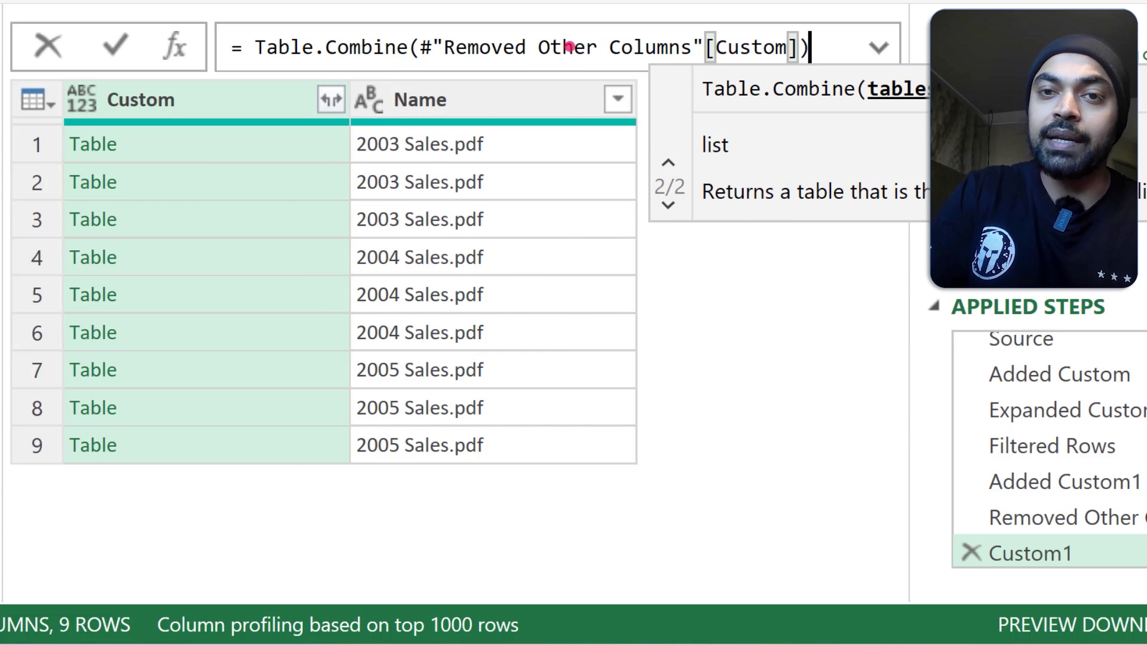
{"action": "key", "text": "Return"}
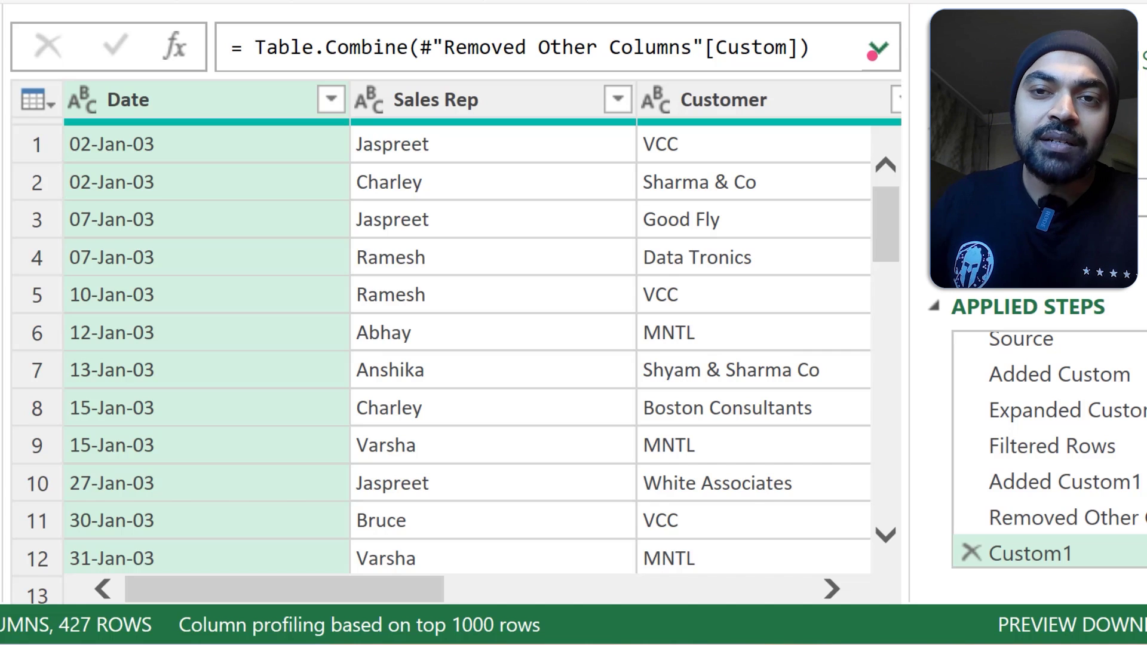
Step: Wrap the Custom1 formula in Table.ColumnNames to return the list of six column names
{"action": "left_click", "coordinate": [878, 47]}
{"action": "left_click", "coordinate": [256, 46]}
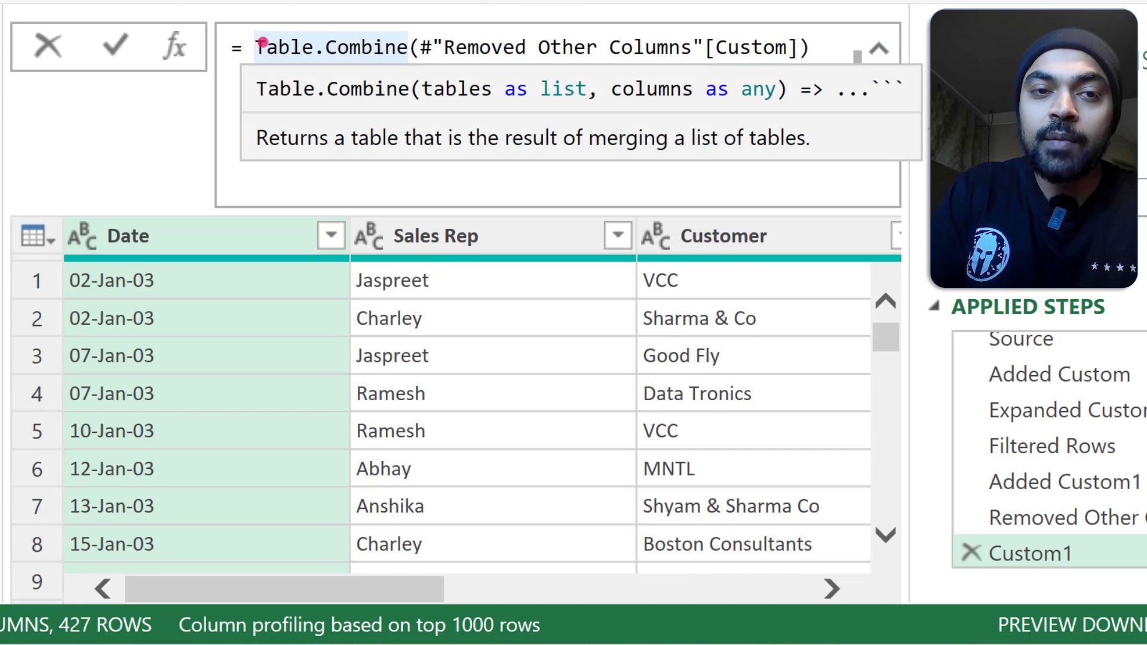
{"action": "type", "text": "Table.ColumnNames("}
{"action": "key", "text": "ctrl+Right"}
{"action": "key", "text": "ctrl+Right"}
{"action": "key", "text": "ctrl+Right"}
{"action": "key", "text": "ctrl+Right"}
{"action": "key", "text": "ctrl+Right"}
{"action": "key", "text": "ctrl+Right"}
{"action": "key", "text": "ctrl+Right"}
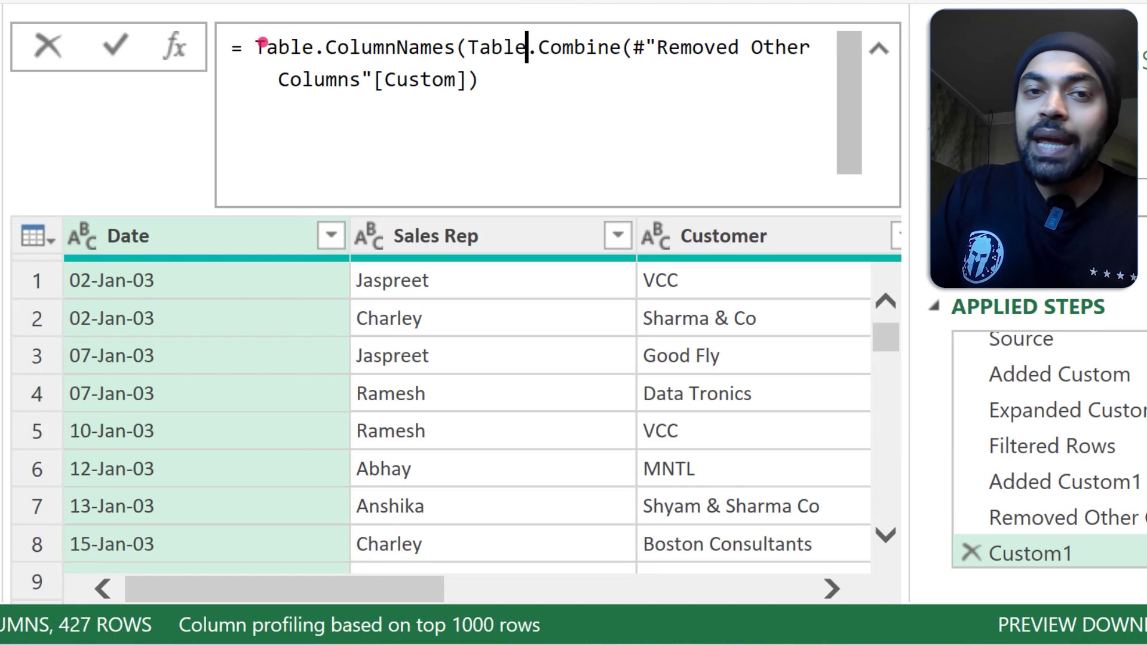
{"action": "type", "text": ")"}
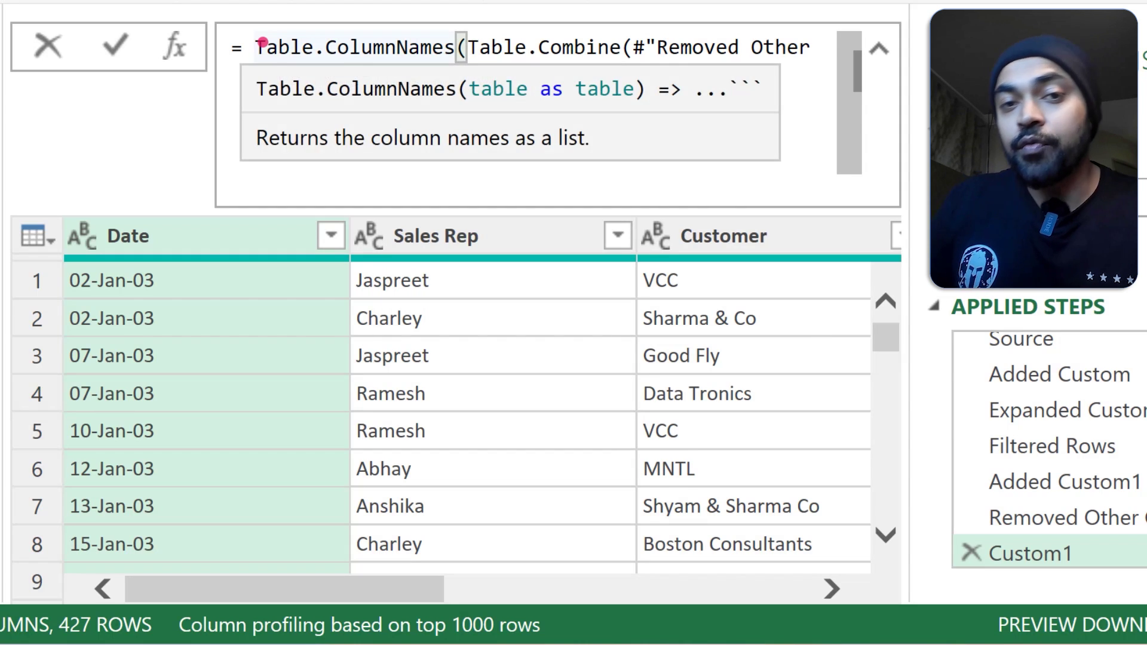
{"action": "key", "text": "Return"}
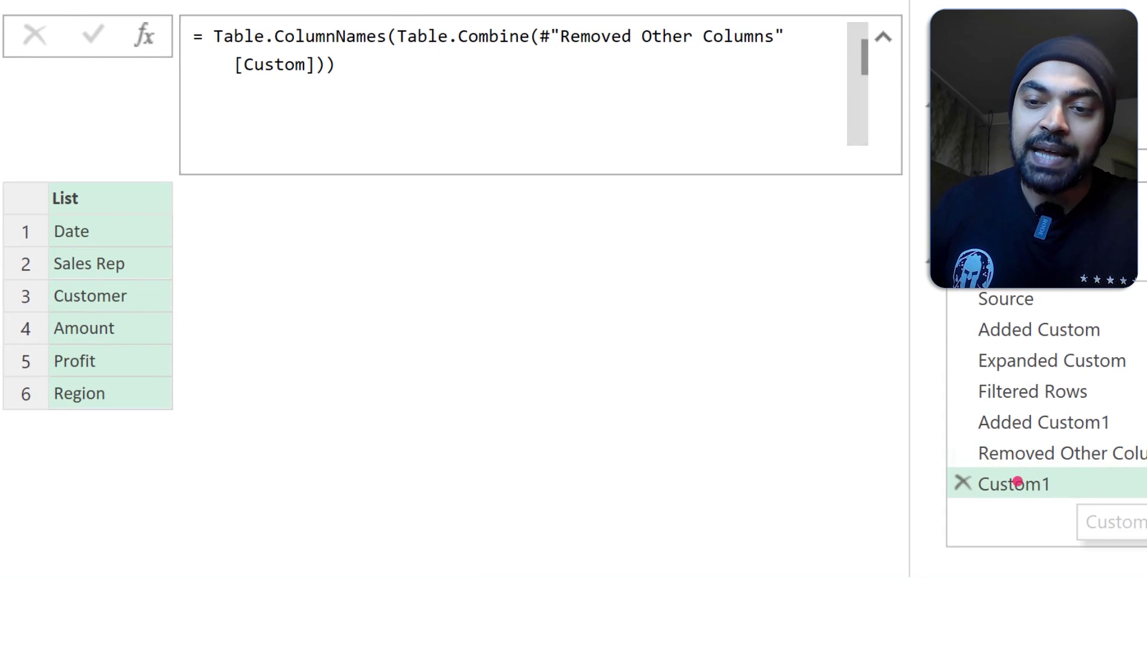
Step: Rename the Custom1 step to ColNames
{"action": "double_click", "coordinate": [1028, 491]}
{"action": "type", "text": "ColNames"}
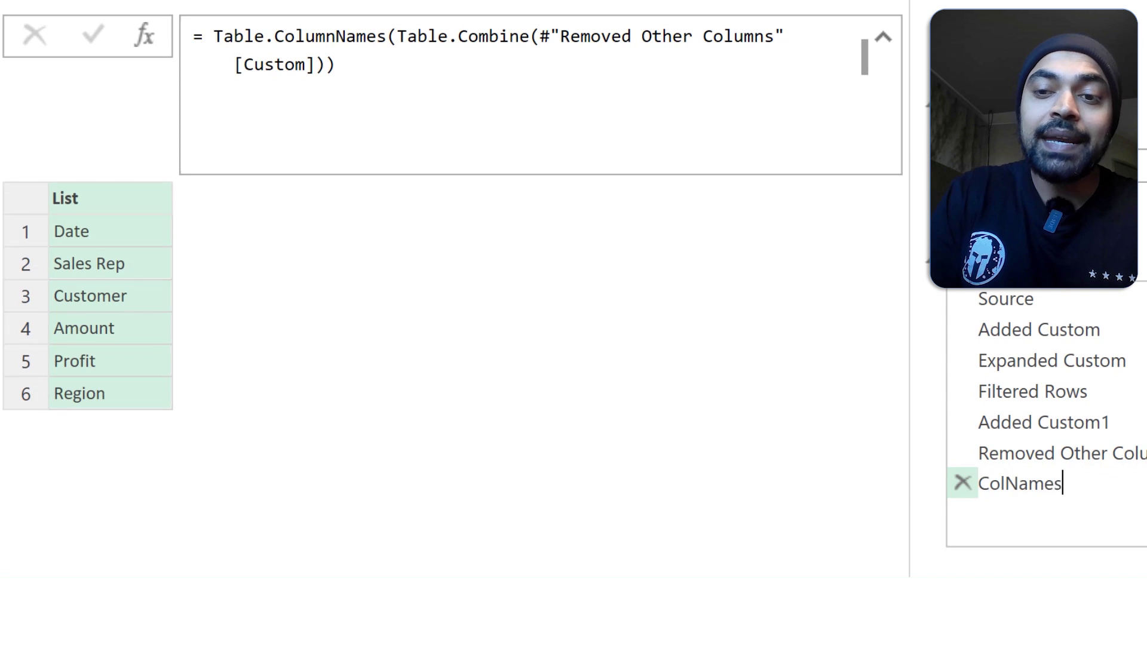
{"action": "key", "text": "Return"}
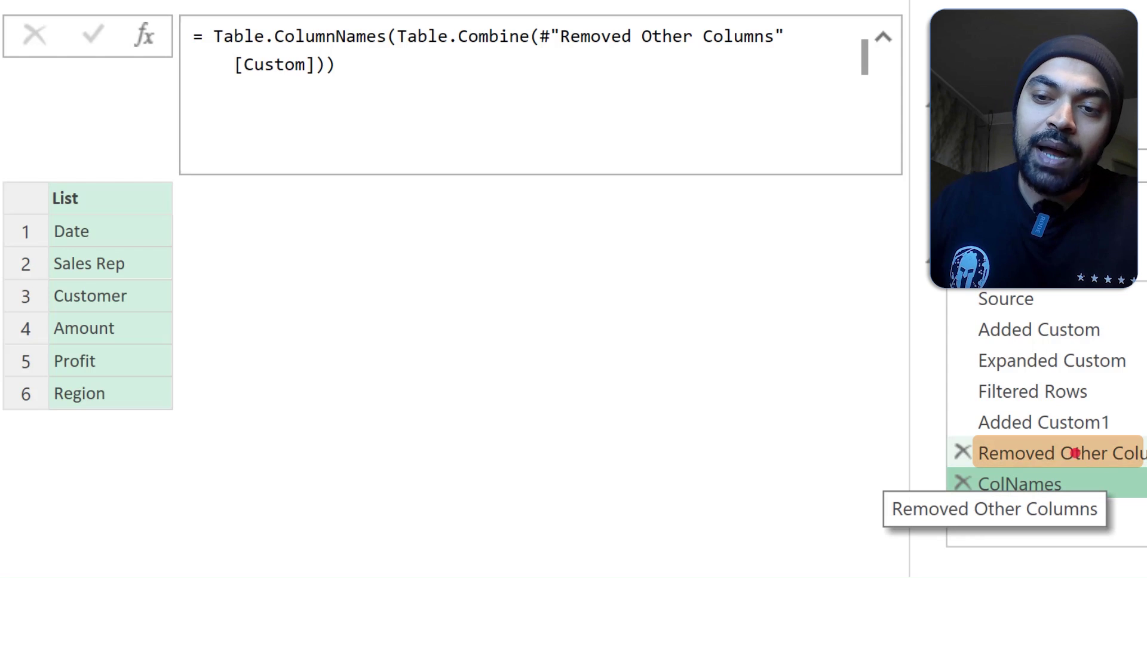
Step: At Removed Other Columns, expand the Custom column with all columns as an inserted Expanded Custom1 step
{"action": "left_click", "coordinate": [1042, 454]}
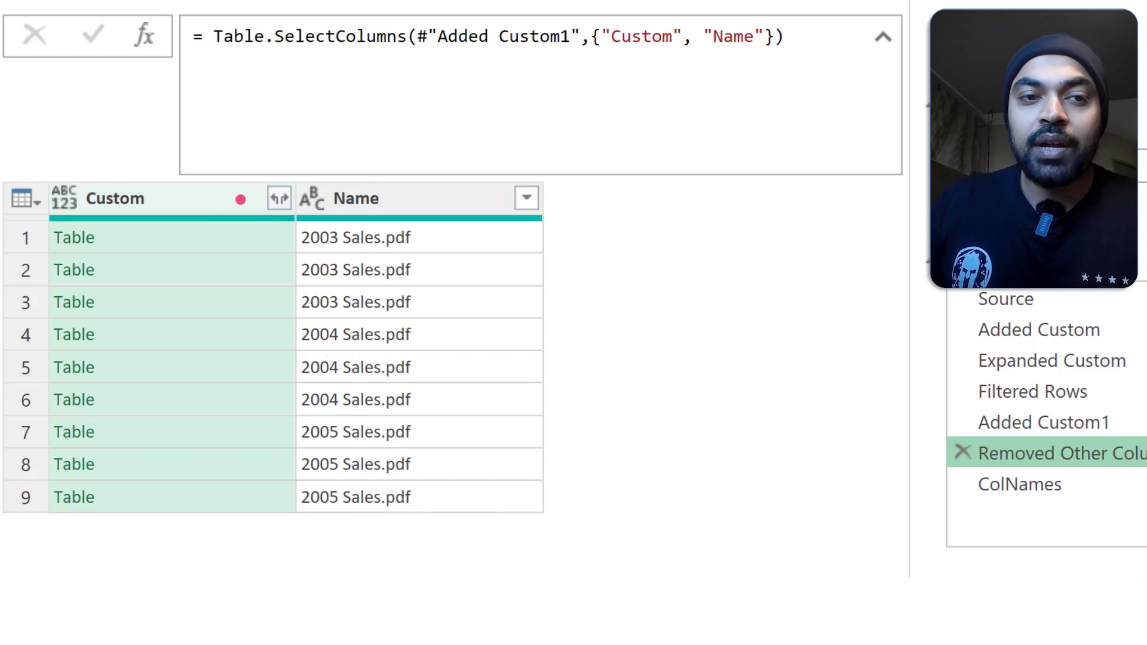
{"action": "left_click", "coordinate": [205, 192]}
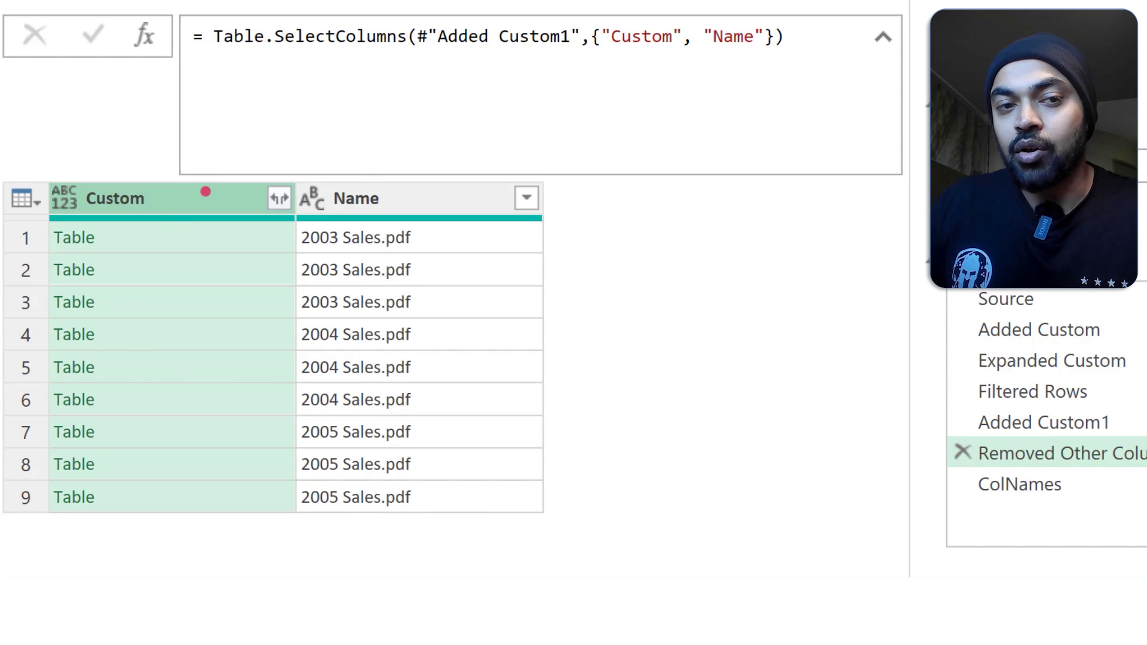
{"action": "left_click", "coordinate": [280, 198]}
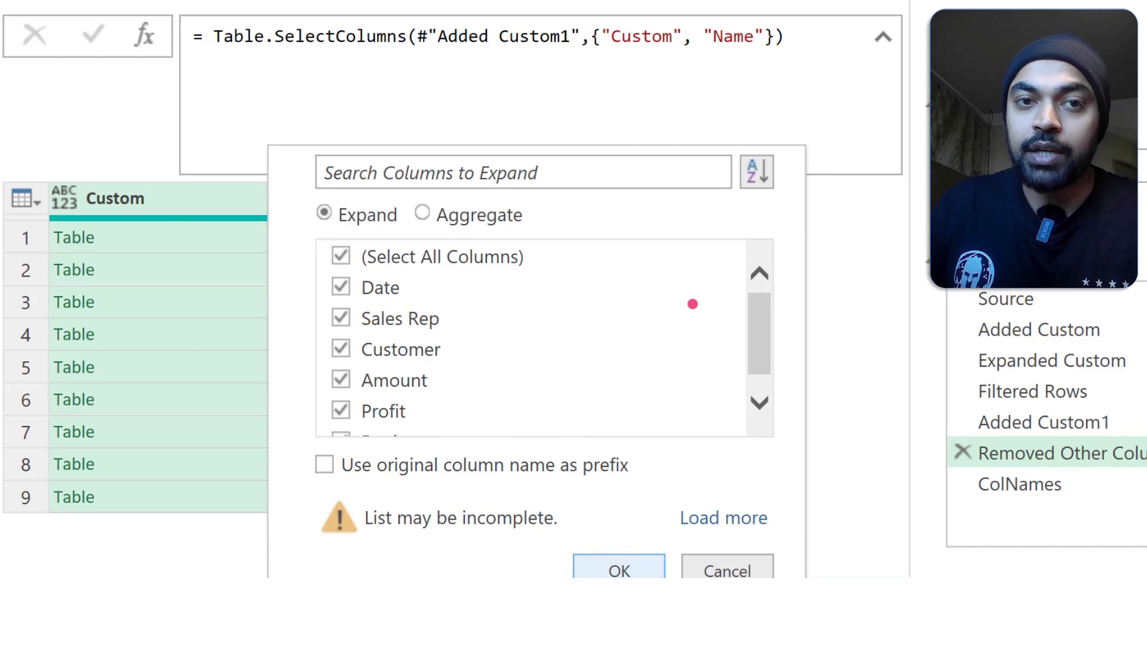
{"action": "left_click", "coordinate": [669, 294]}
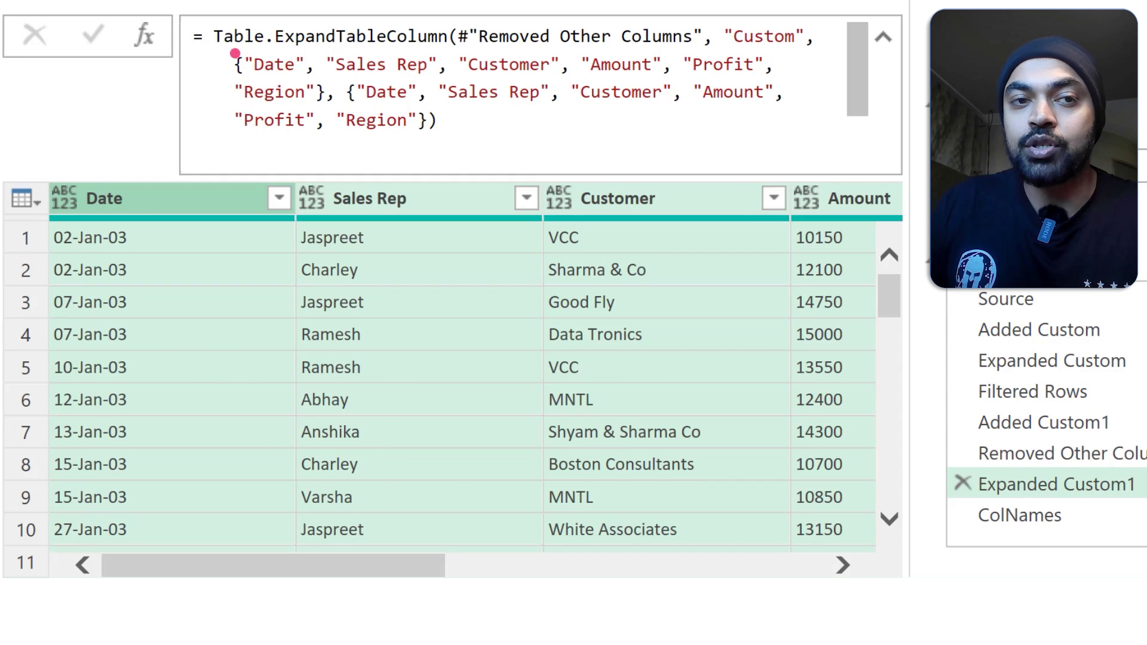
{"action": "left_click_drag", "start_coordinate": [234, 53], "coordinate": [476, 136]}
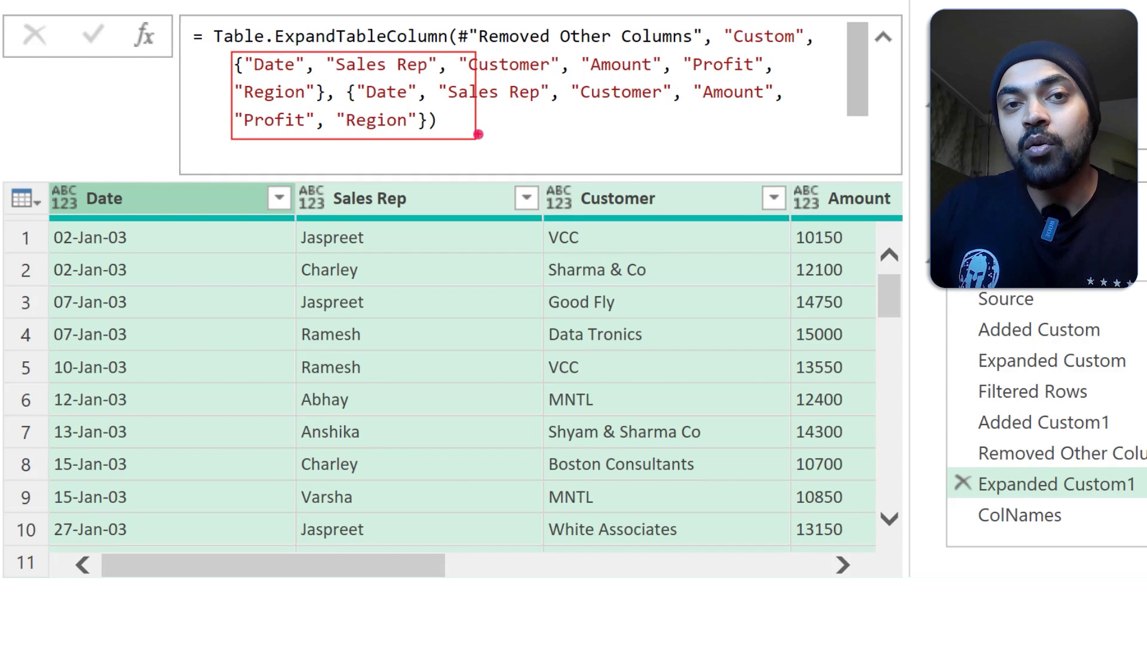
{"action": "left_click_drag", "start_coordinate": [479, 118], "coordinate": [739, 321]}
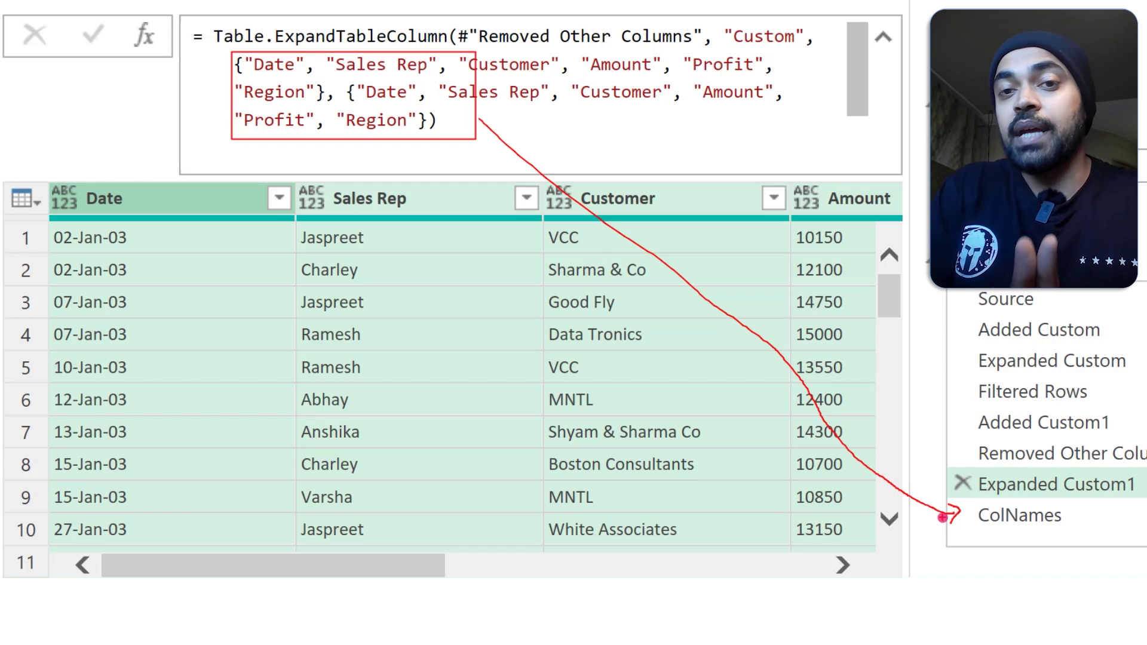
Step: Move the ColNames step above Expanded Custom1 in Applied Steps
{"action": "left_click", "coordinate": [1022, 515]}
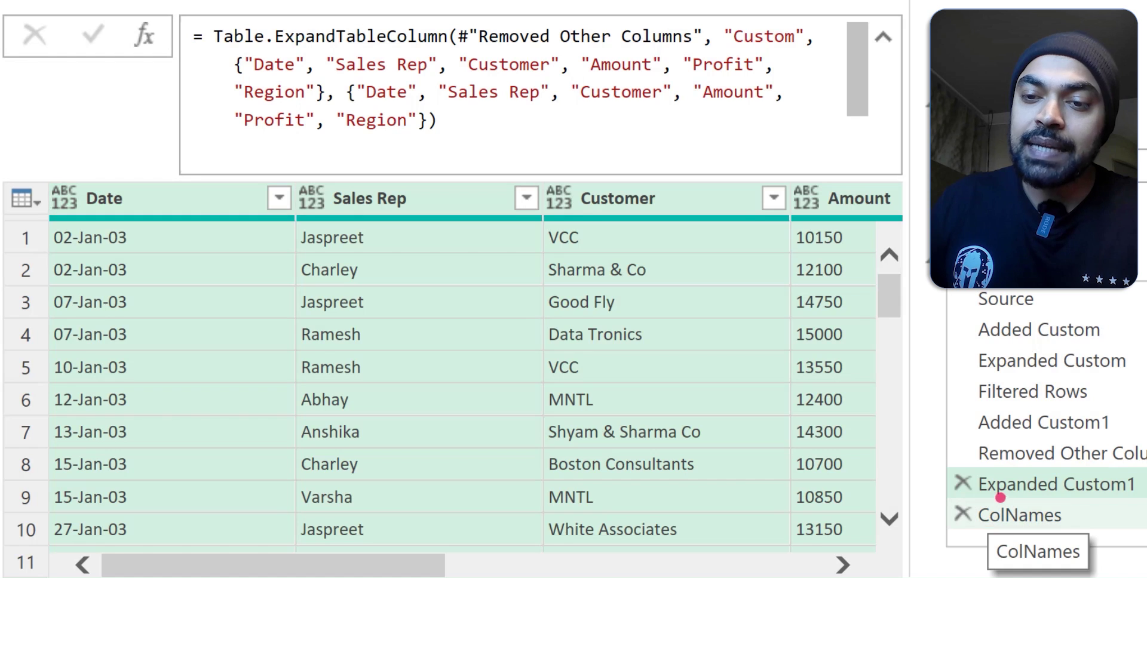
{"action": "left_click_drag", "start_coordinate": [1022, 515], "coordinate": [1009, 477]}
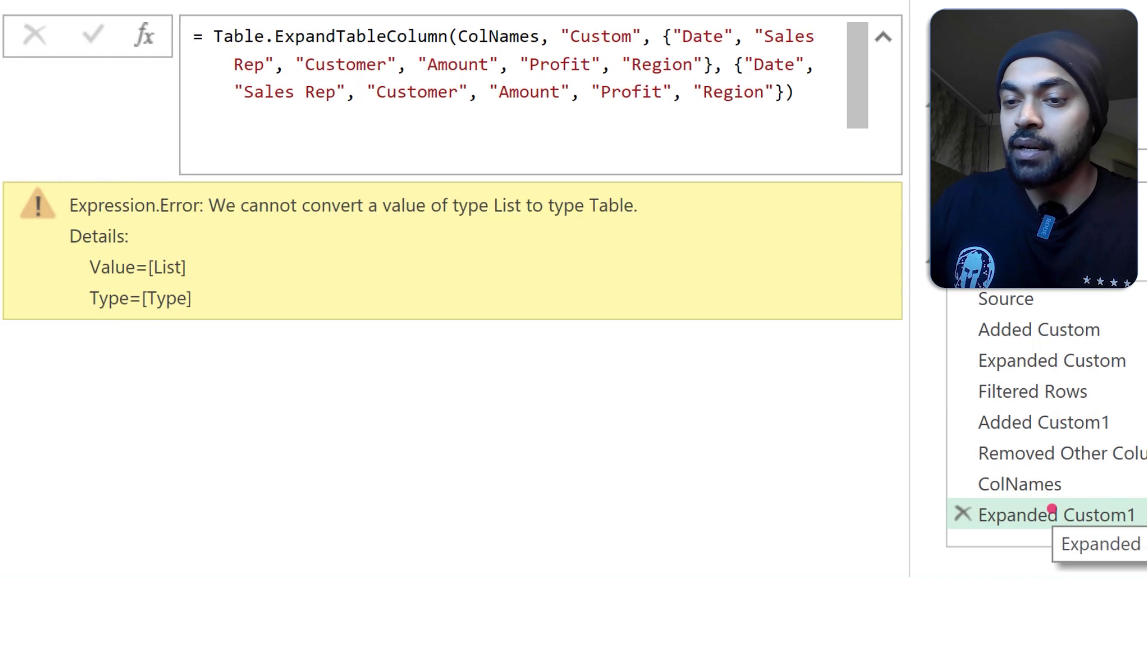
{"action": "left_click", "coordinate": [1049, 485]}
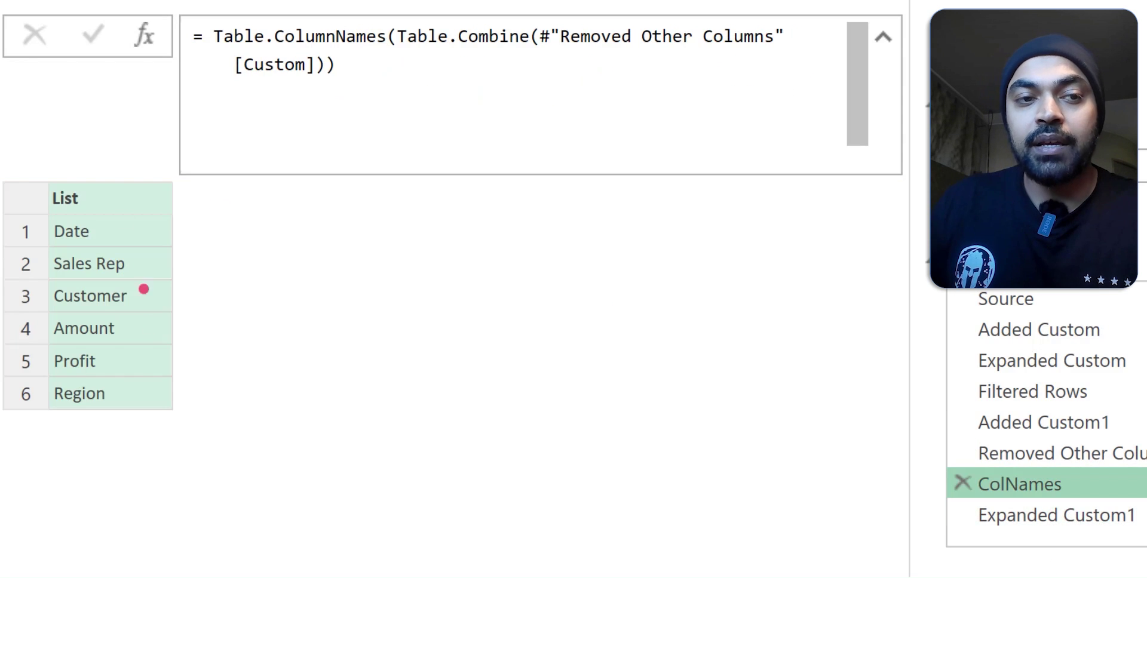
{"action": "left_click", "coordinate": [1057, 512]}
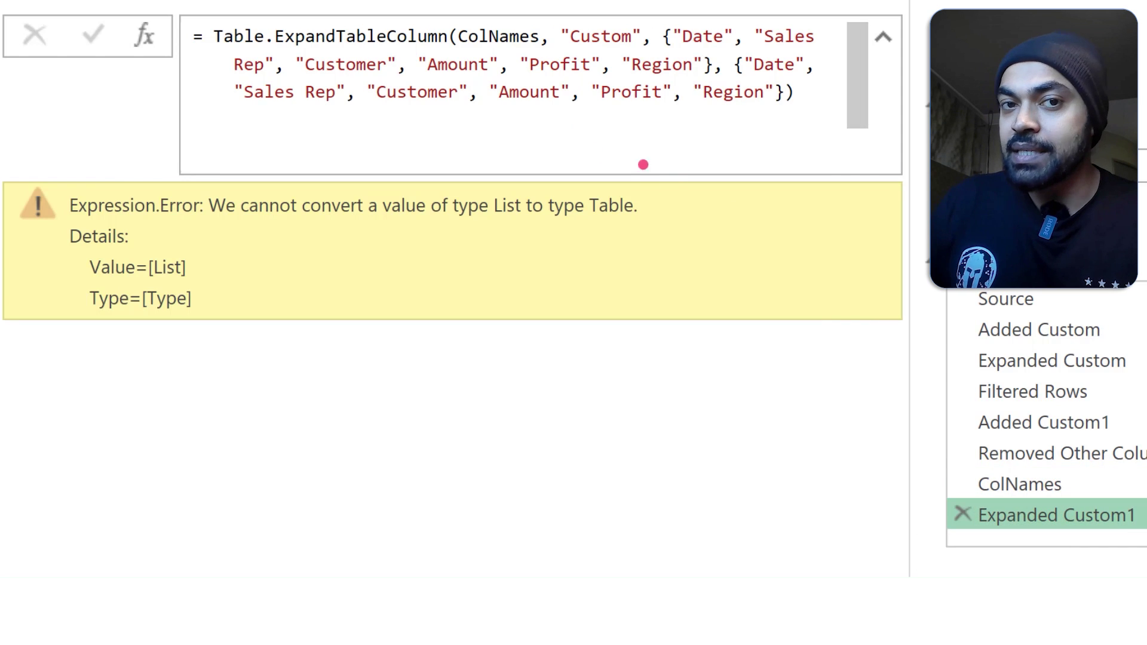
Step: Point the Expanded Custom1 formula's source back to #"Removed Other Columns" instead of ColNames
{"action": "left_click_drag", "start_coordinate": [470, 29], "coordinate": [558, 58]}
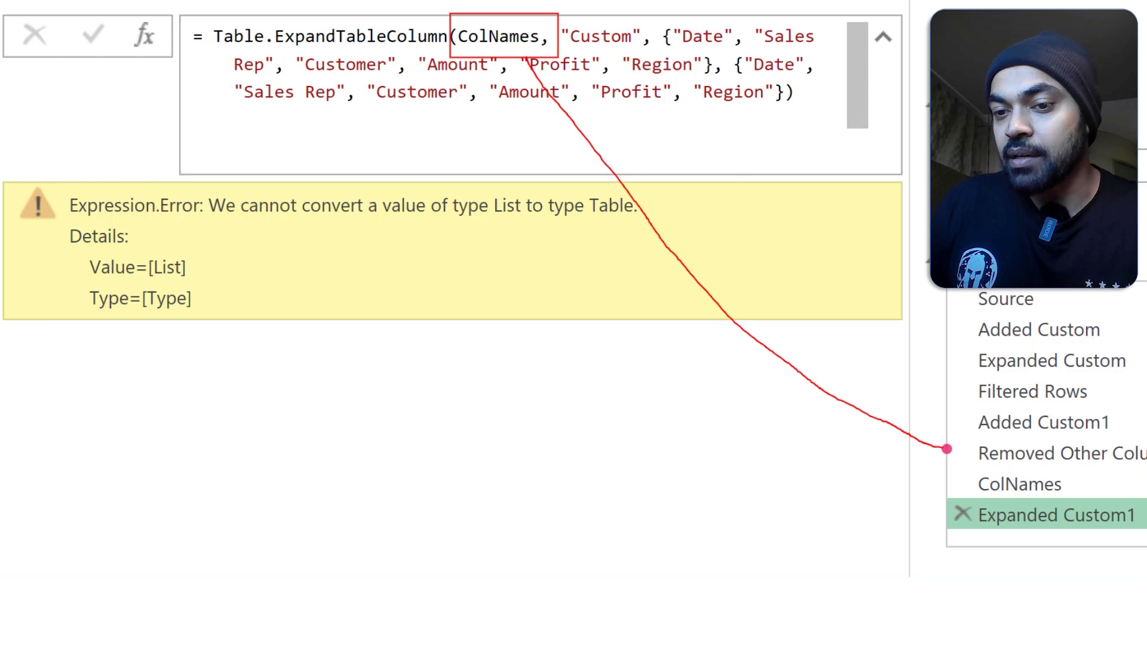
{"action": "double_click", "coordinate": [501, 37]}
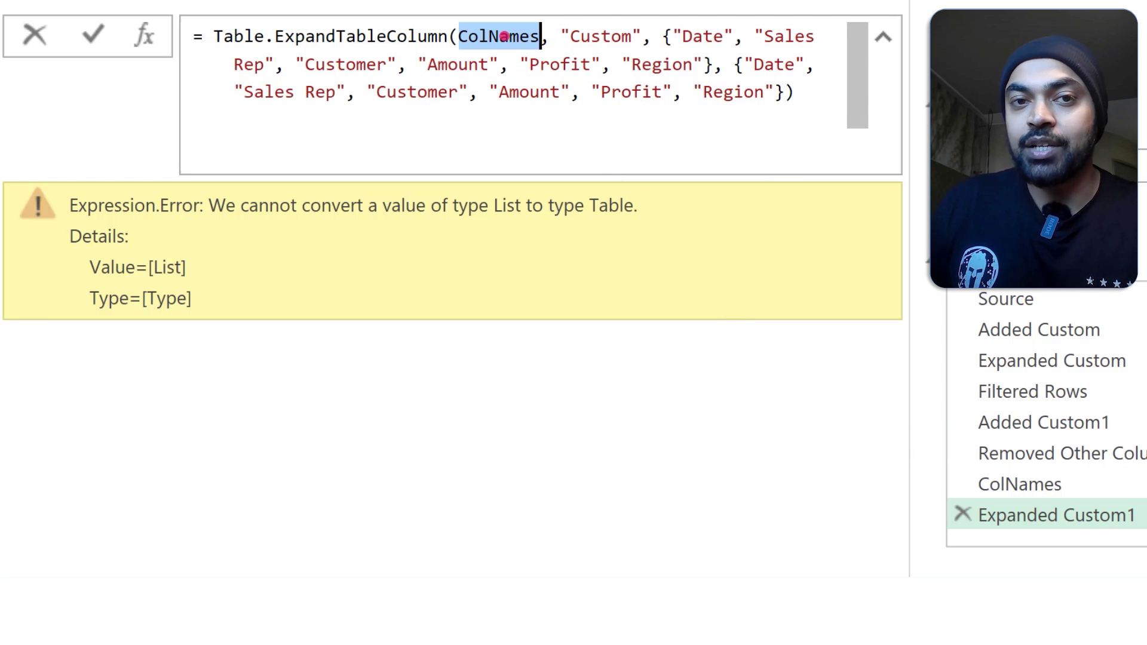
{"action": "type", "text": "Remo"}
{"action": "key", "text": "Tab"}
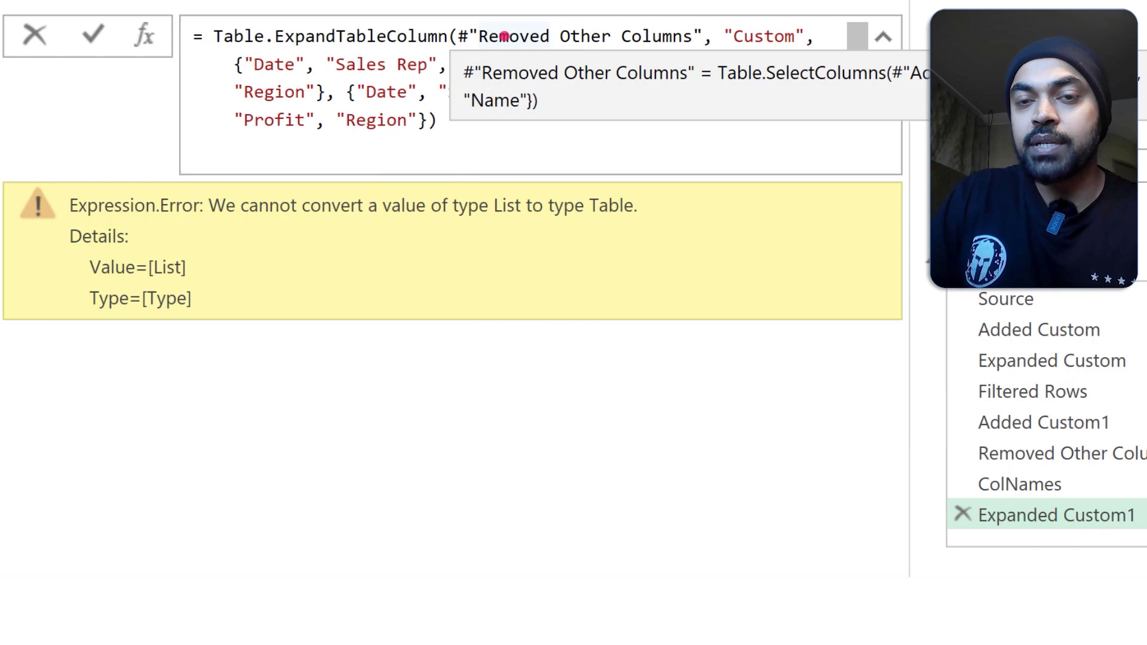
{"action": "key", "text": "Return"}
Step: Replace both hard-coded Date-to-Region lists in the Expanded Custom1 formula with ColNames
{"action": "left_click", "coordinate": [995, 453]}
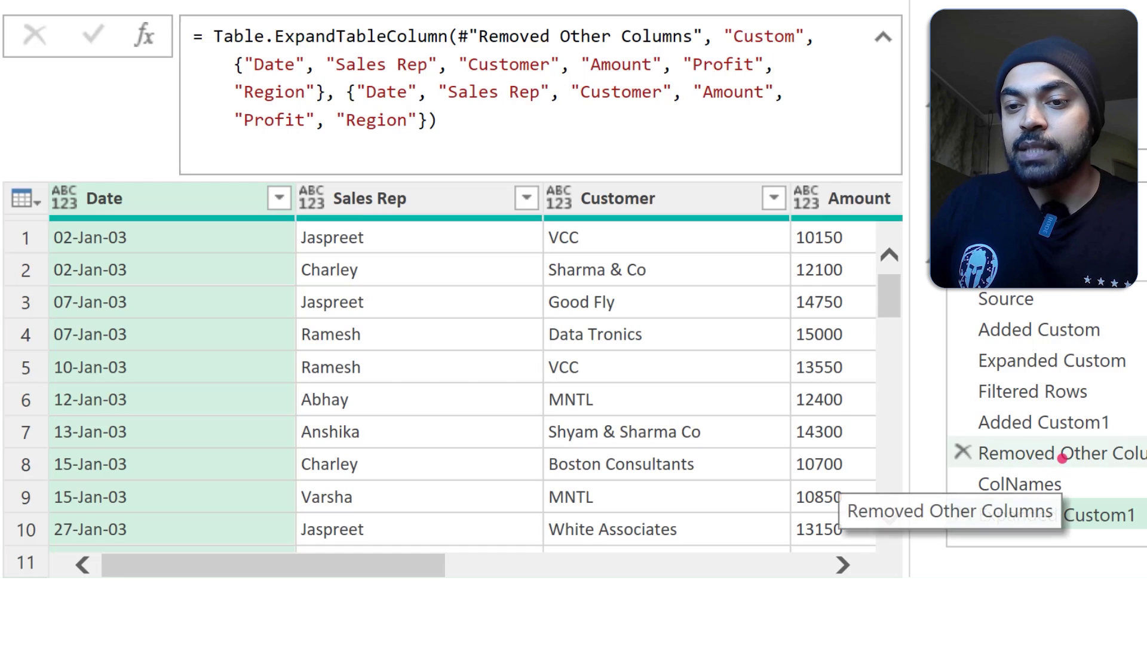
{"action": "left_click_drag", "start_coordinate": [153, 186], "coordinate": [77, 213]}
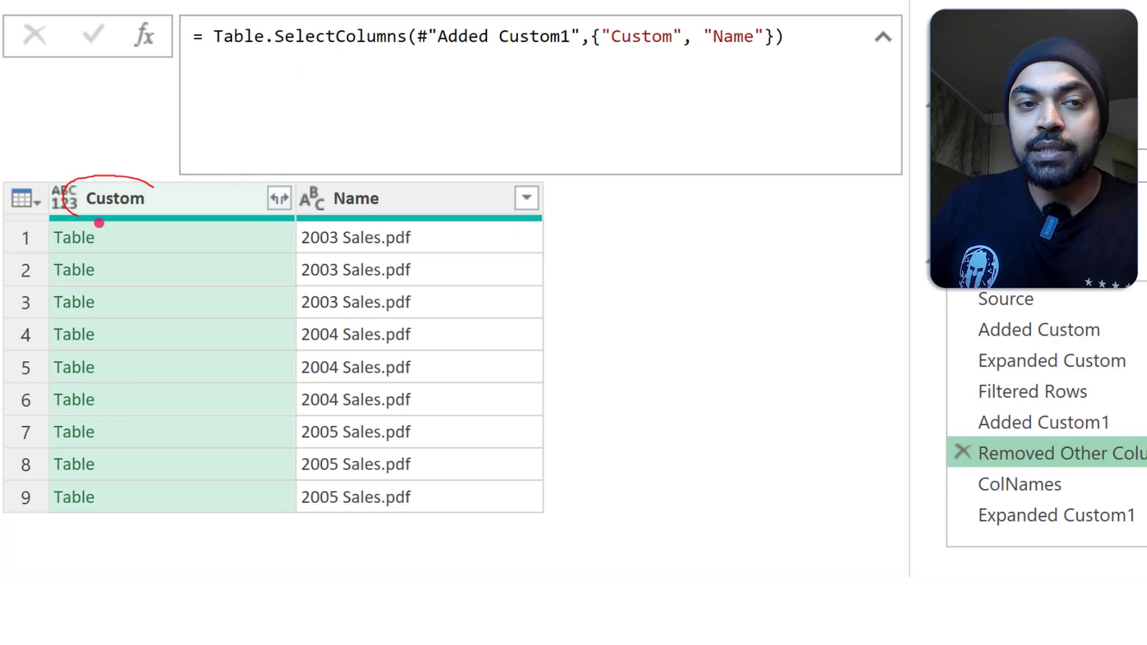
{"action": "left_click", "coordinate": [1032, 515]}
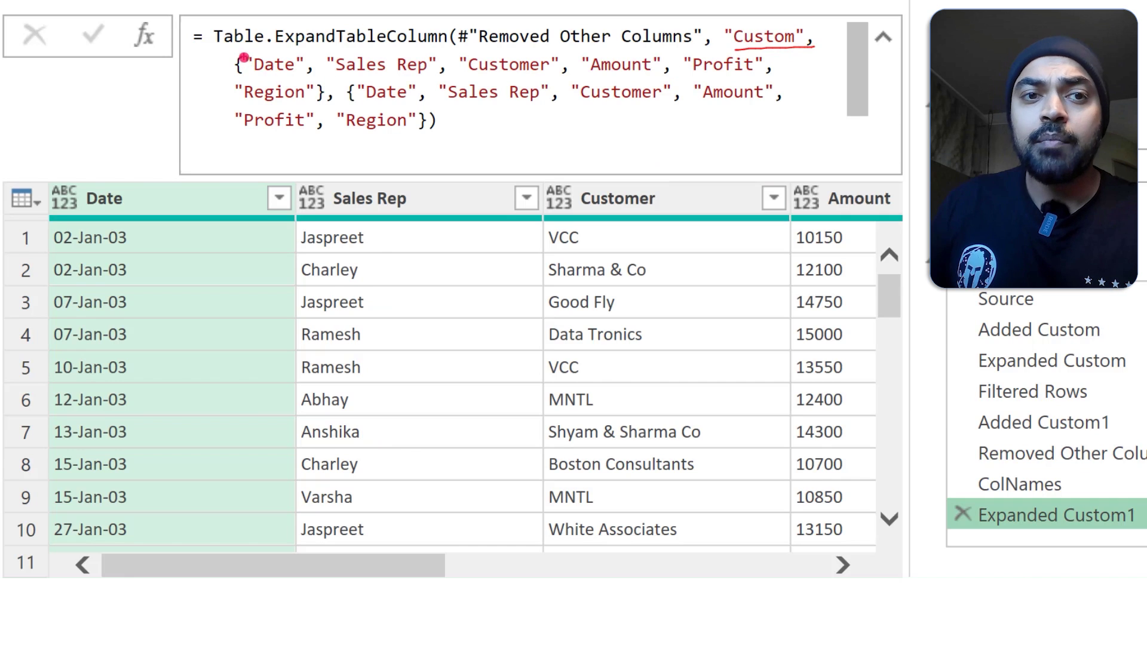
{"action": "key", "text": "e"}
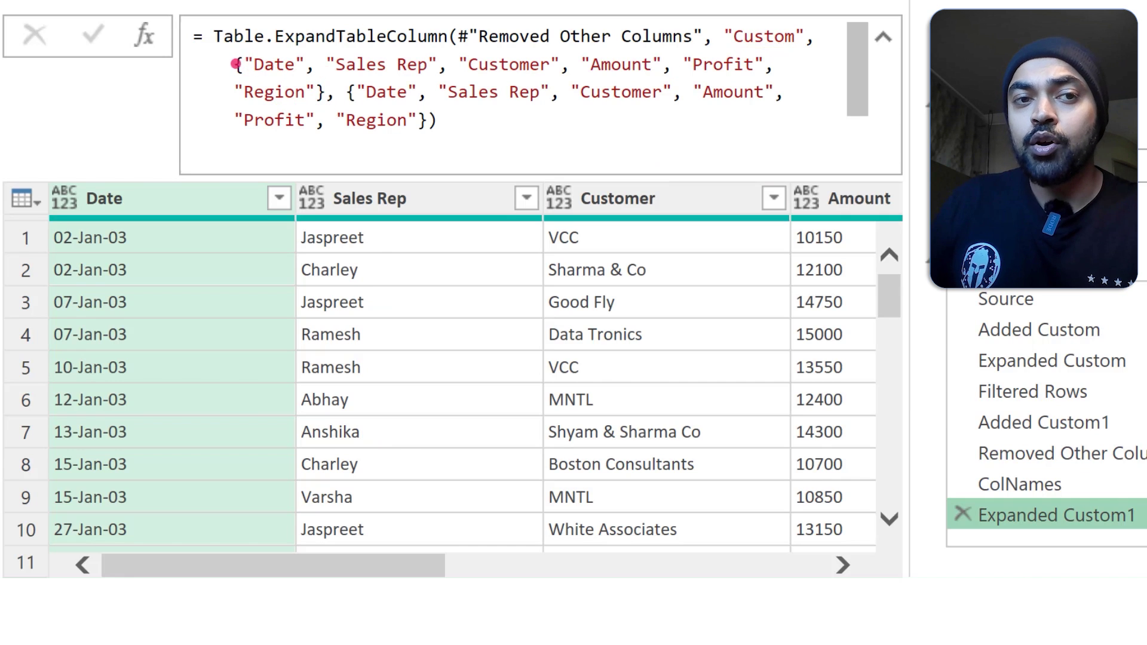
{"action": "left_click_drag", "start_coordinate": [236, 64], "coordinate": [430, 122]}
{"action": "key", "text": "Delete"}
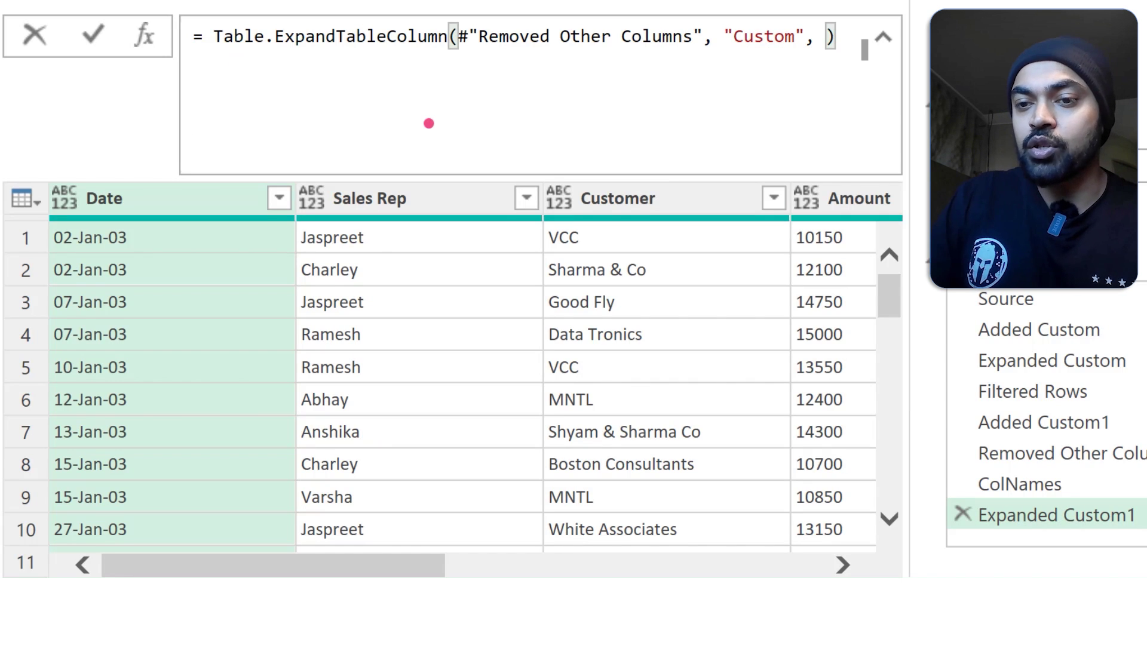
{"action": "type", "text": "ColNames"}
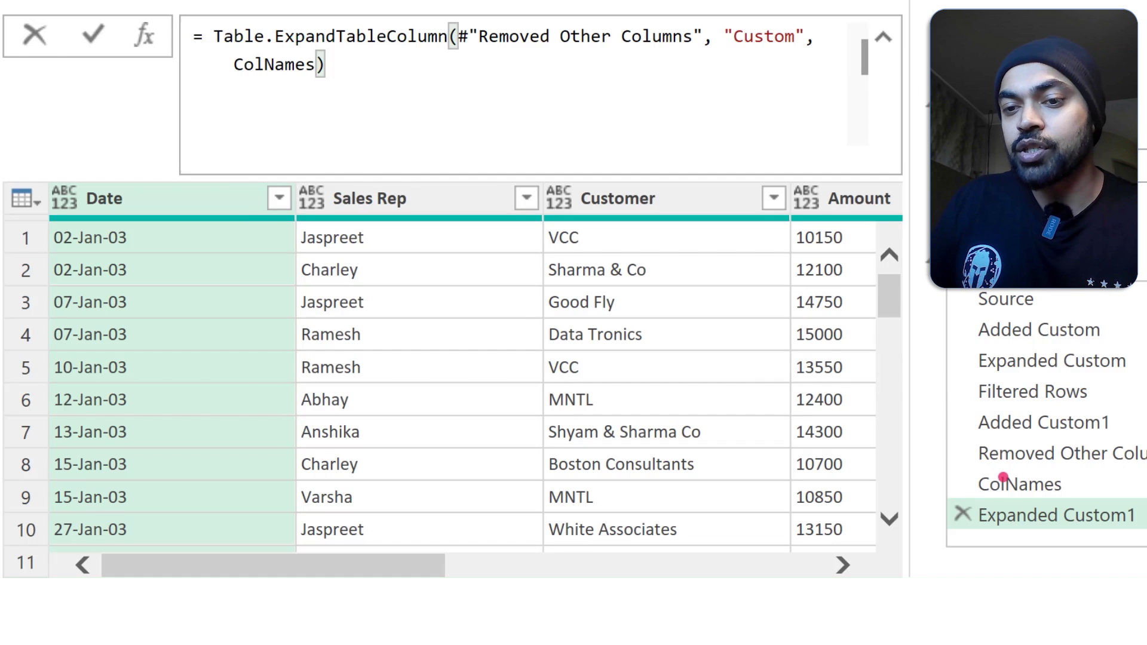
{"action": "key", "text": "Return"}
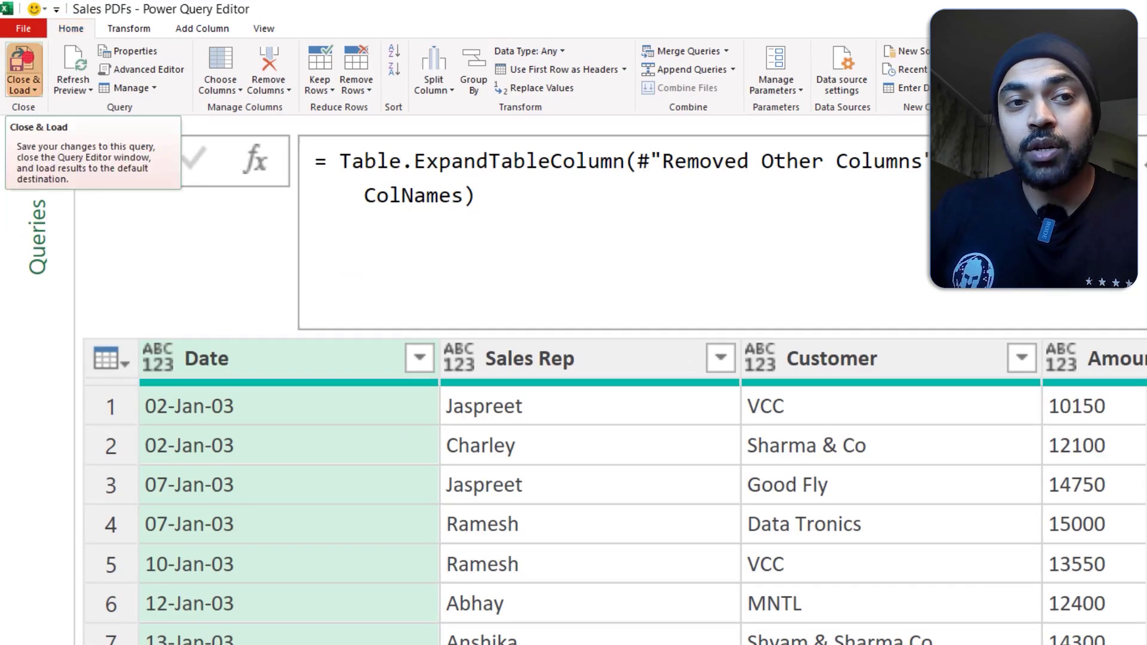
Step: Close & Load the Sales PDFs query to a worksheet table of 427 rows
{"action": "left_click", "coordinate": [22, 69]}
{"action": "left_click", "coordinate": [956, 439]}
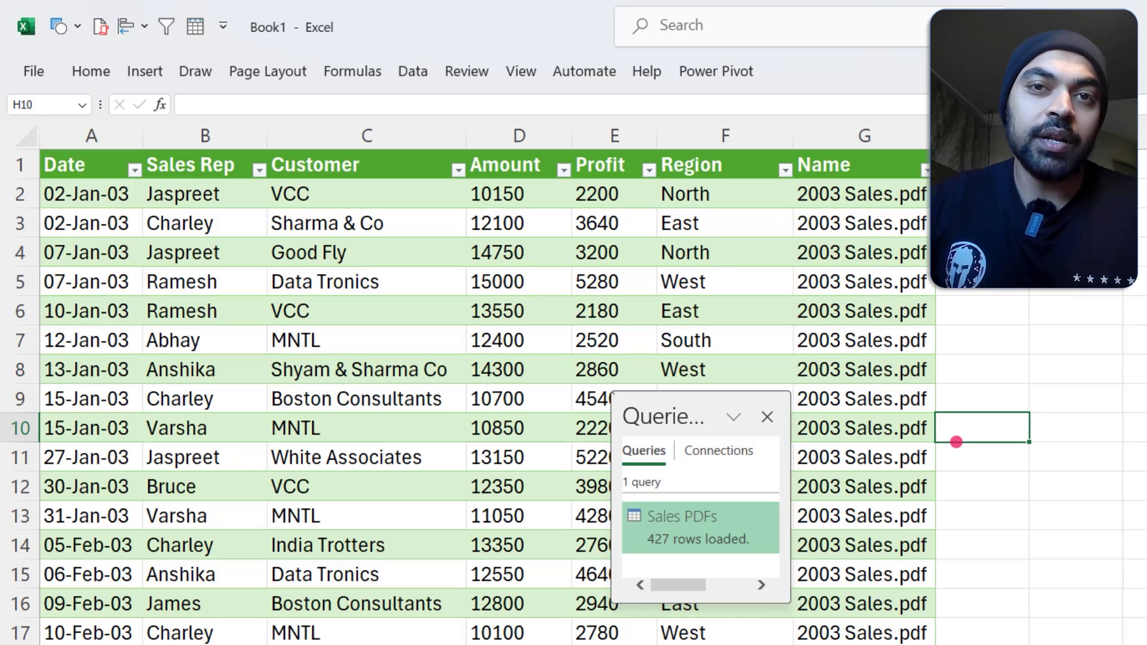